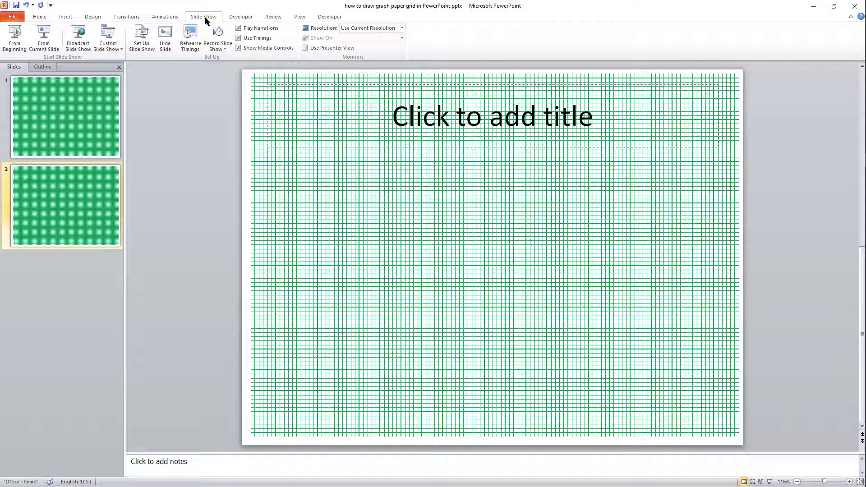
Play the finished graph-paper deck as a slide show from the current slide.
left_click(54, 46)
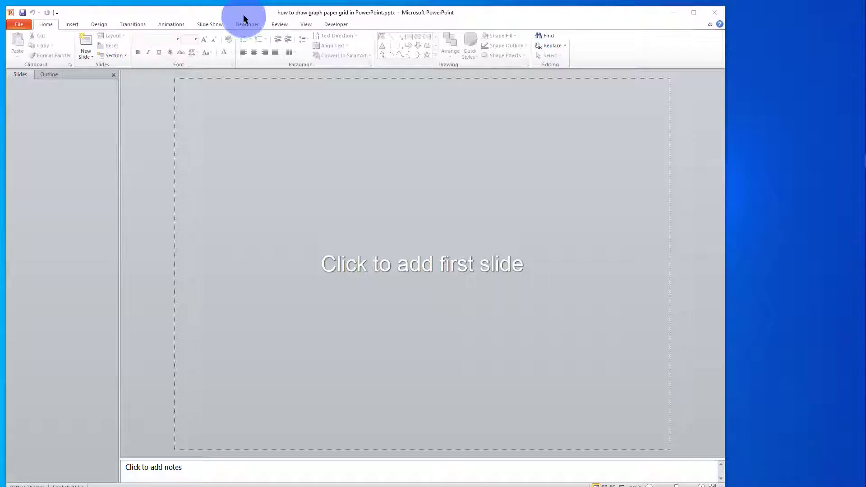
Add a first slide, switch it to the Blank layout, and close the slide thumbnails pane.
left_click_drag(243, 15, 272, 15)
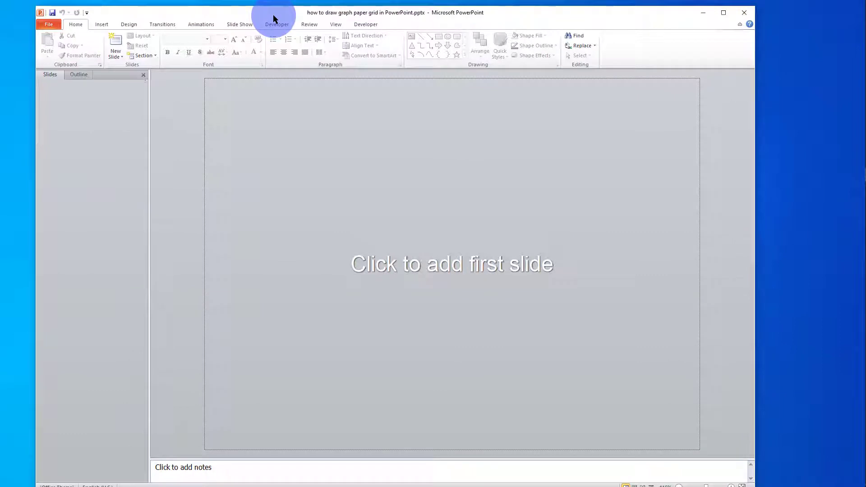
left_click(385, 218)
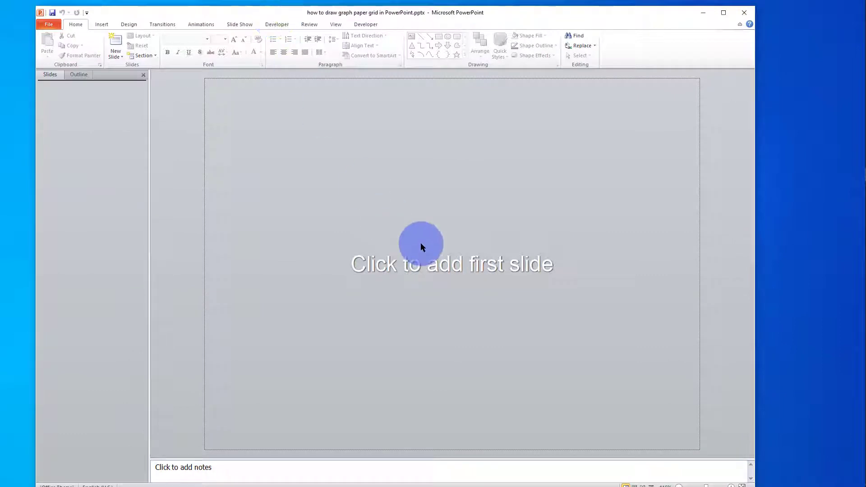
left_click(448, 265)
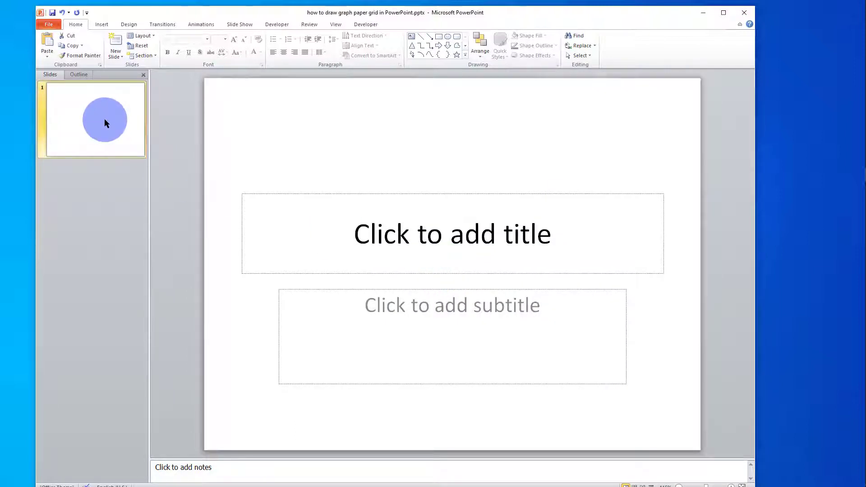
right_click(105, 119)
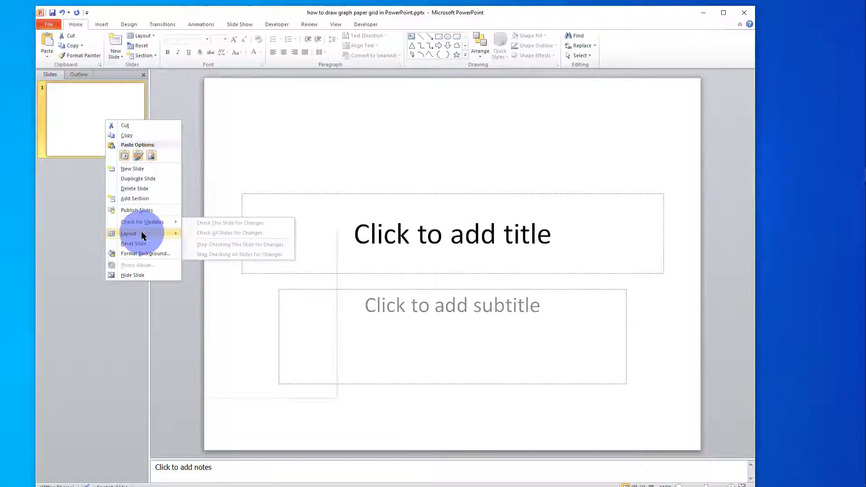
mouse_move(142, 232)
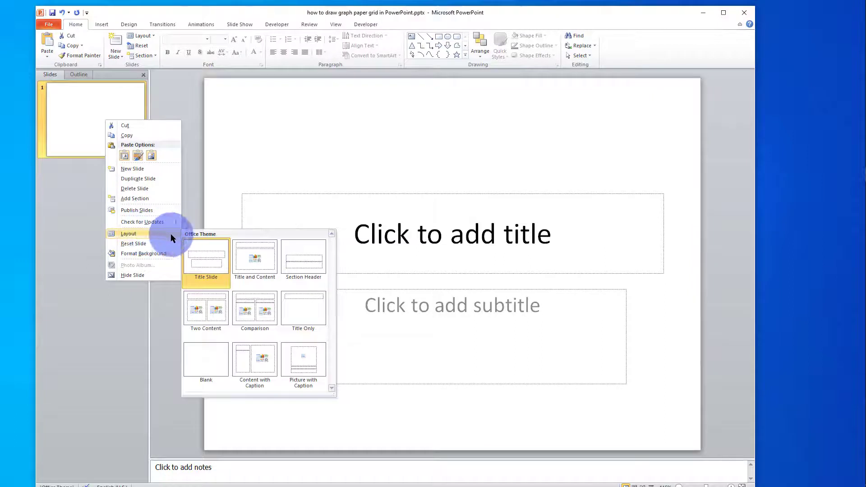
left_click(214, 365)
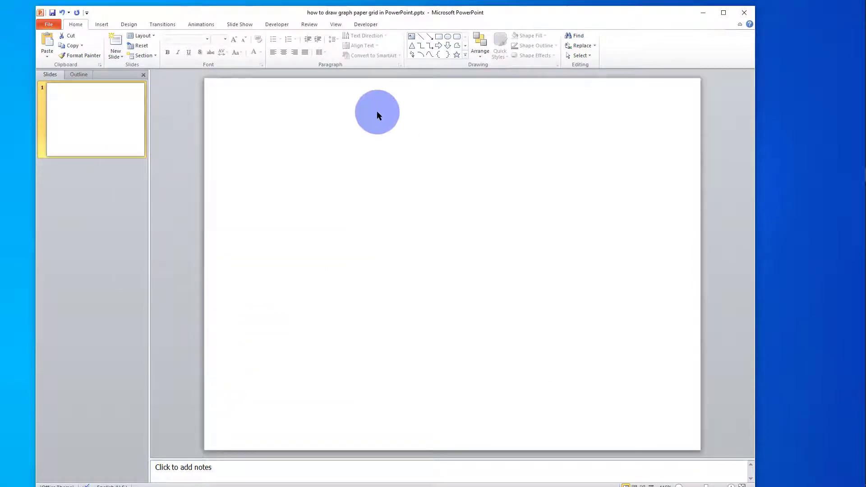
left_click(144, 75)
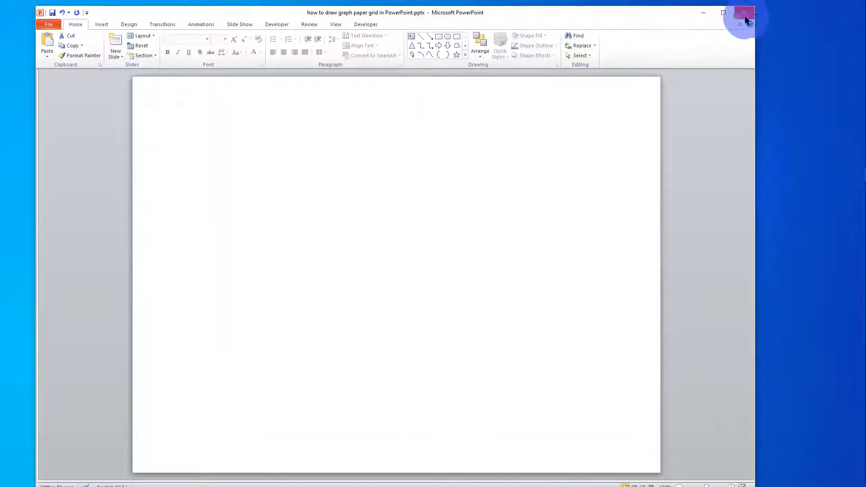
Maximize the window and draw a straight line across the top of the slide.
left_click(723, 13)
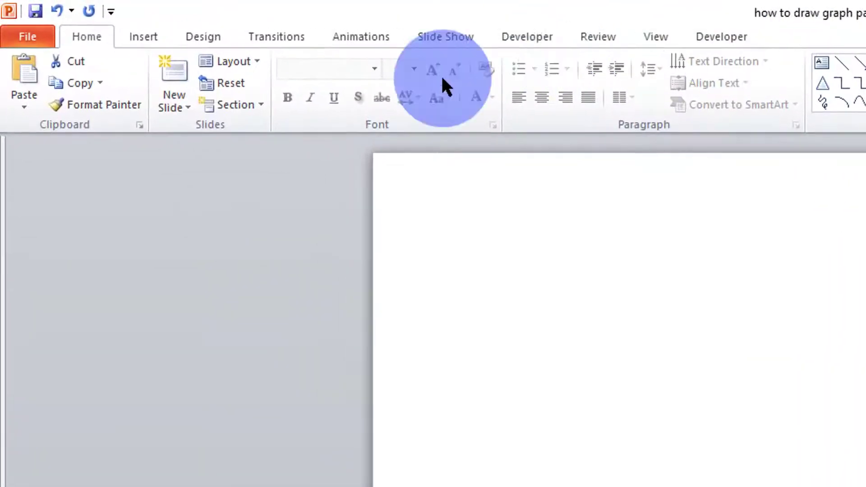
left_click(142, 37)
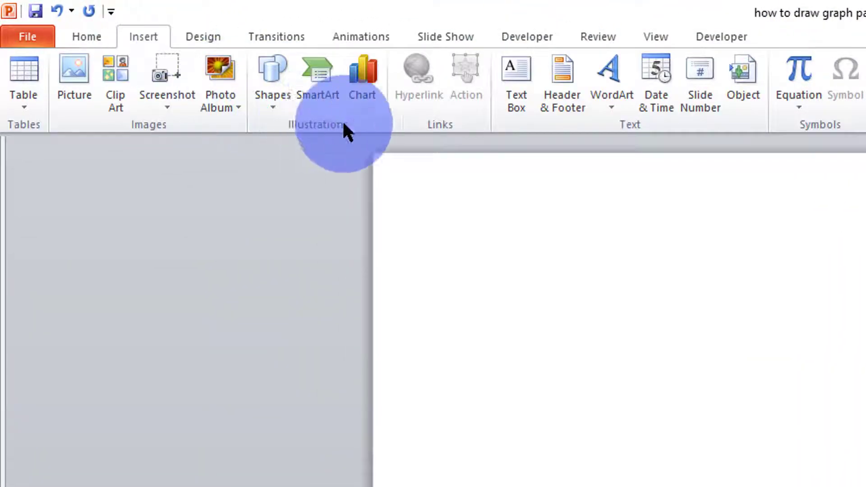
left_click(276, 82)
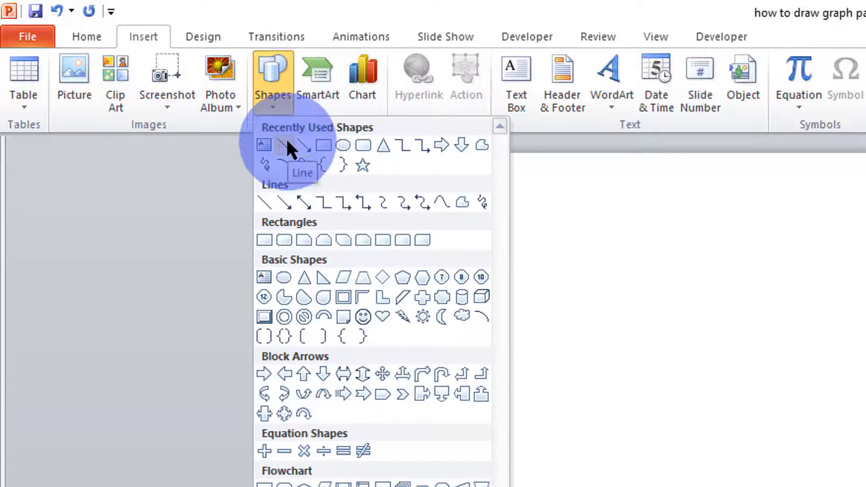
left_click(285, 143)
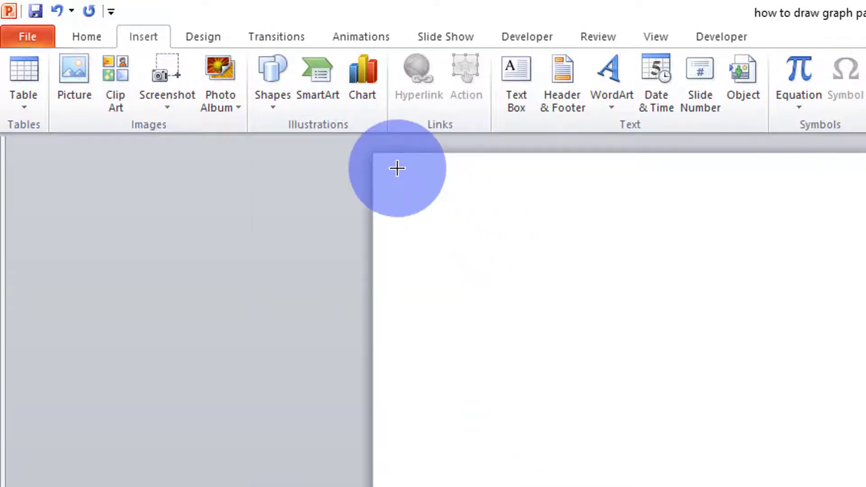
left_click_drag(397, 168, 508, 289)
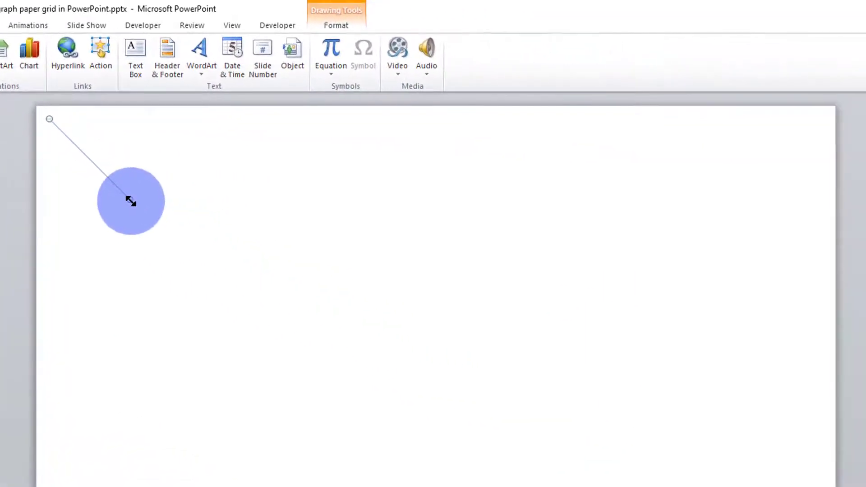
left_click_drag(50, 119, 825, 117)
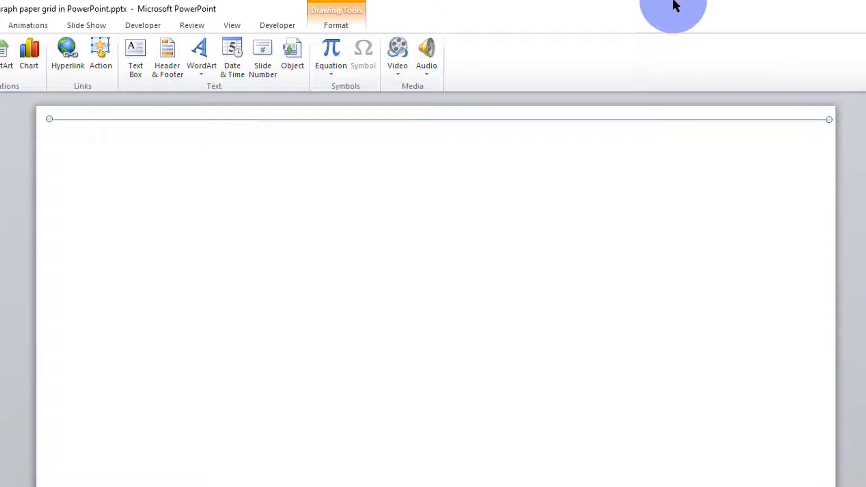
Level the line and nudge it to sit just below the slide's top edge.
key("Up")
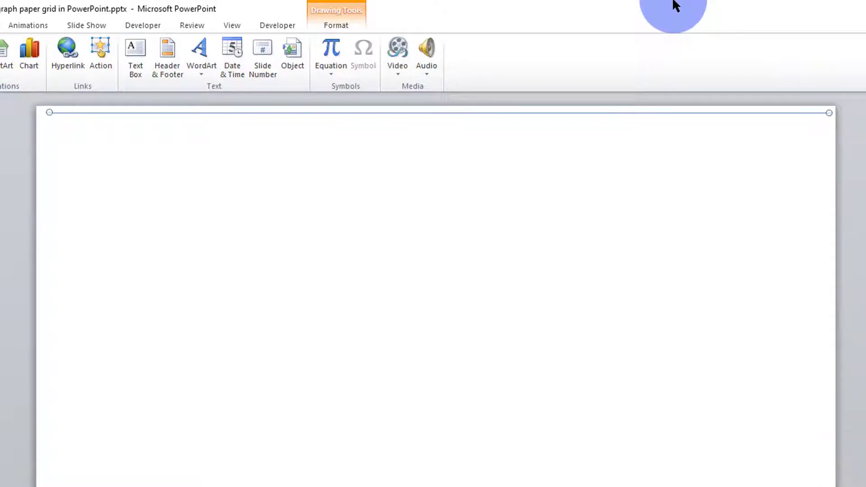
key("Up")
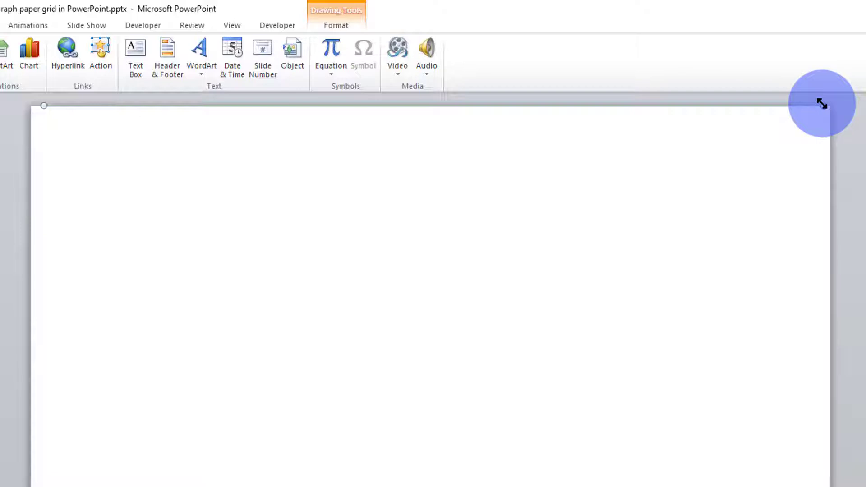
left_click_drag(821, 104, 825, 121)
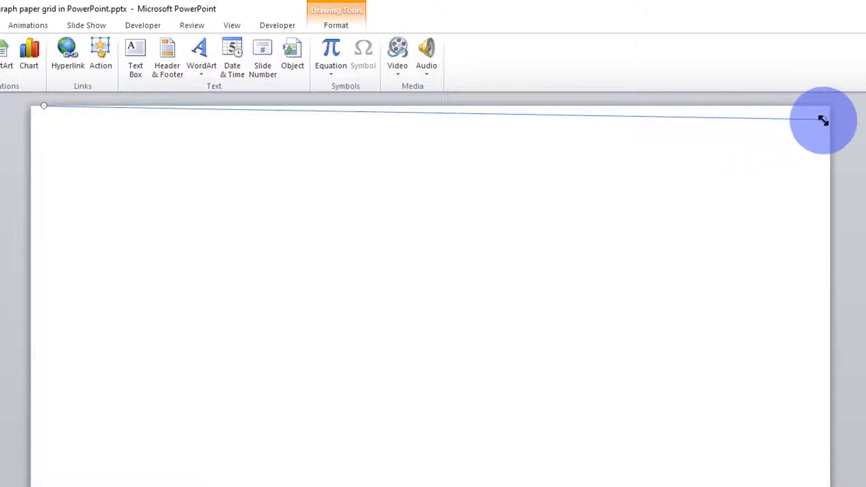
left_click_drag(821, 120, 821, 109)
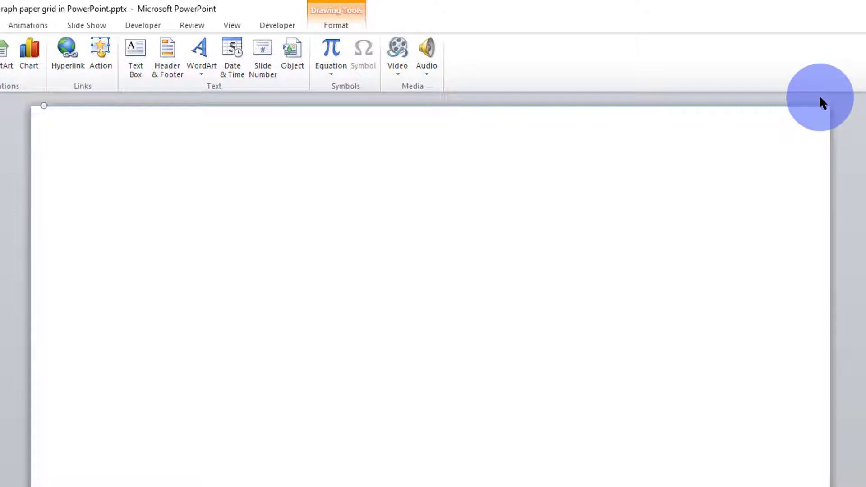
key("Down")
key("Down")
key("Down")
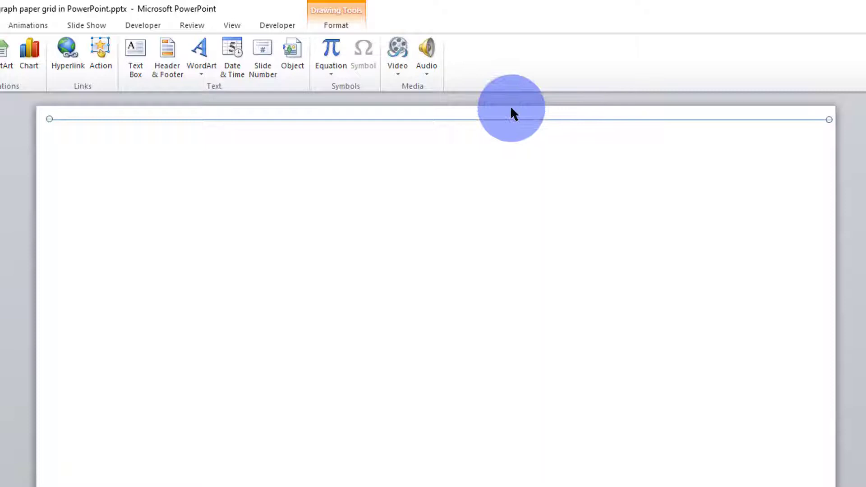
Give the top line a 1 pt weight and a green outline.
left_click(331, 23)
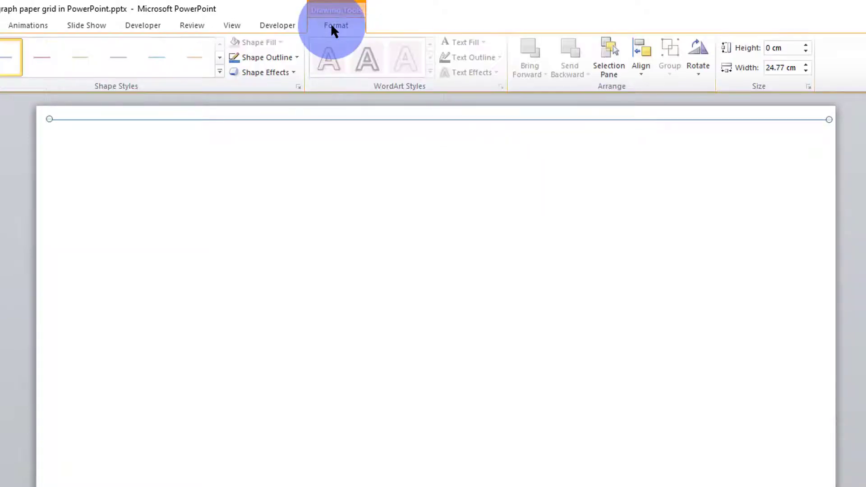
left_click(275, 55)
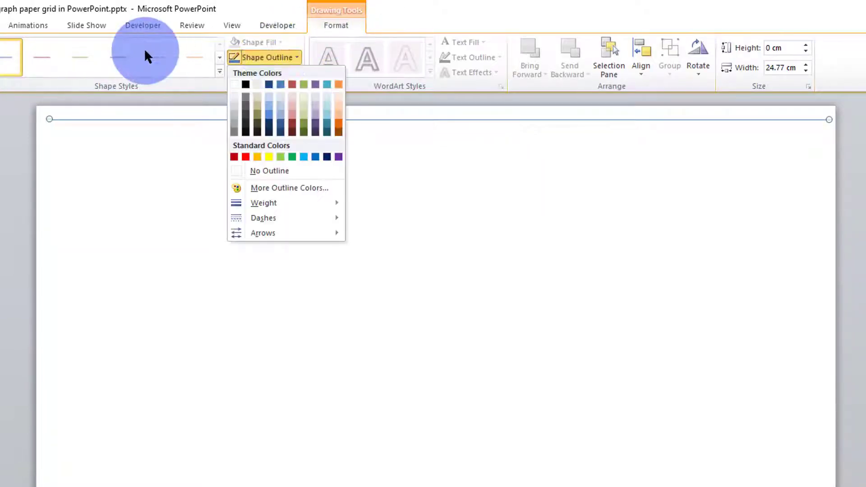
left_click(245, 84)
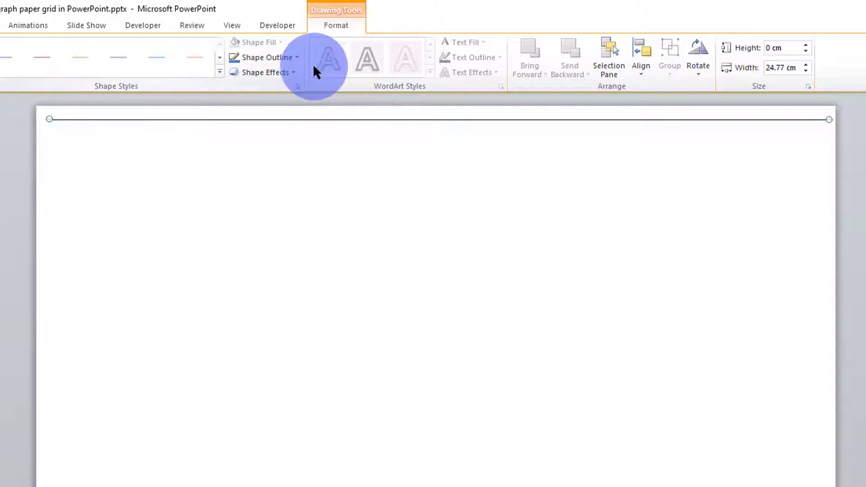
left_click(289, 57)
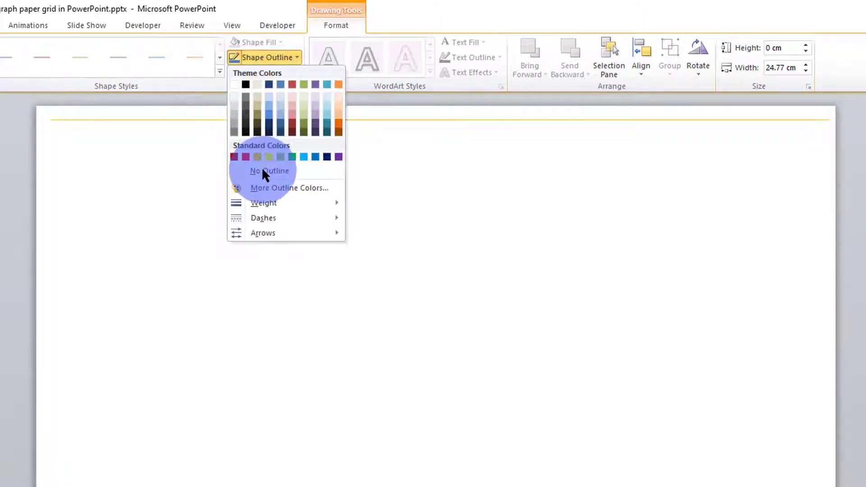
mouse_move(278, 203)
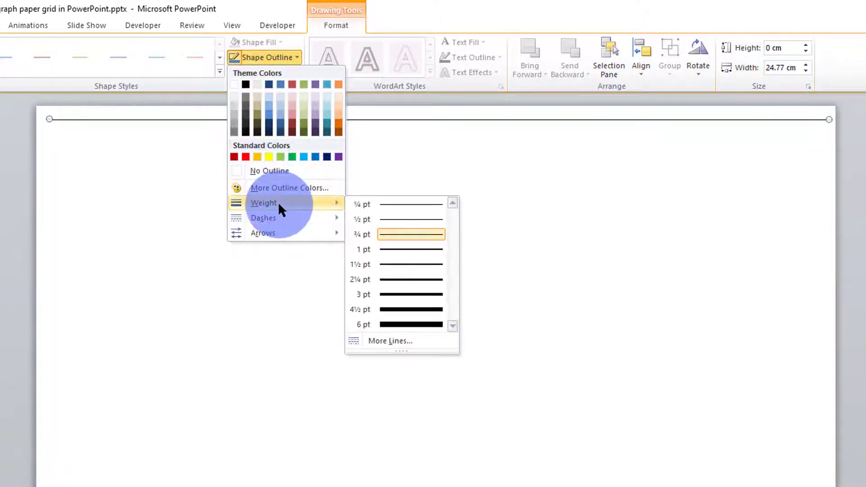
left_click(404, 249)
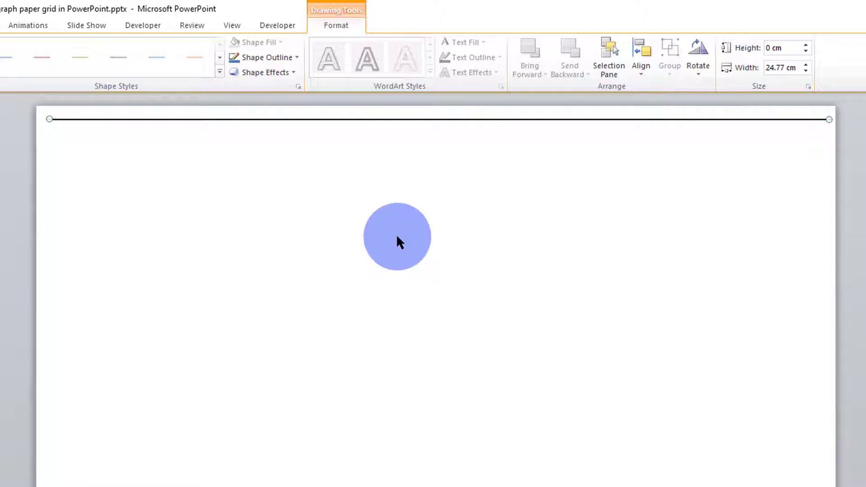
left_click(262, 58)
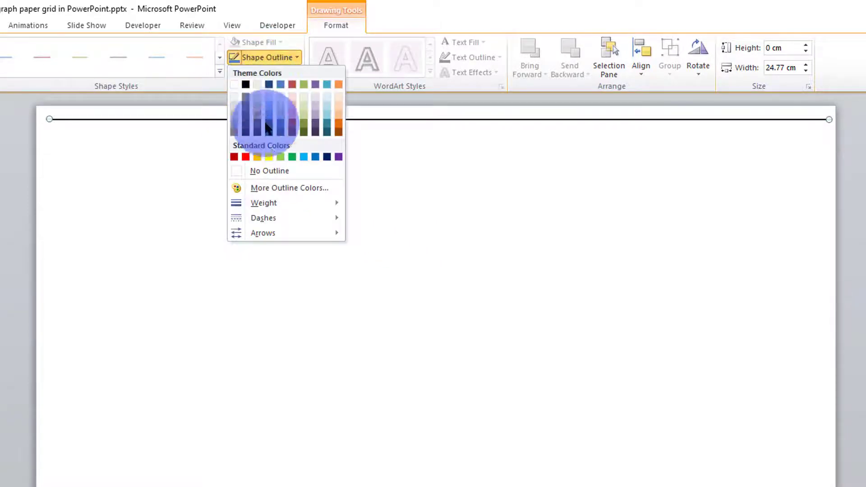
left_click(291, 156)
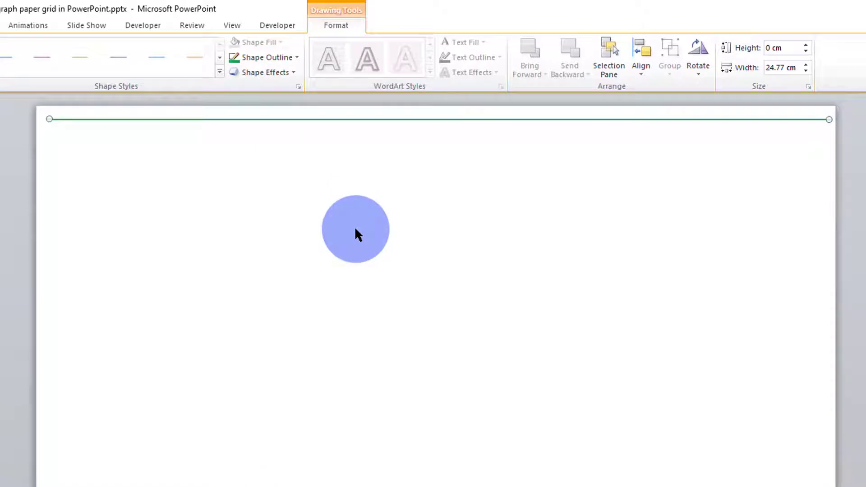
Duplicate the green line and make the copy an 18.42 cm vertical line down the left side.
key("ctrl+d")
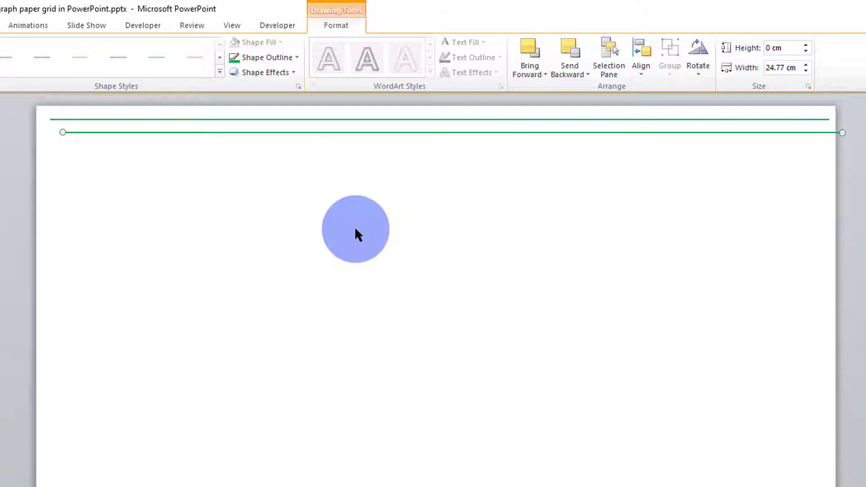
key("Left")
key("Left")
key("Left")
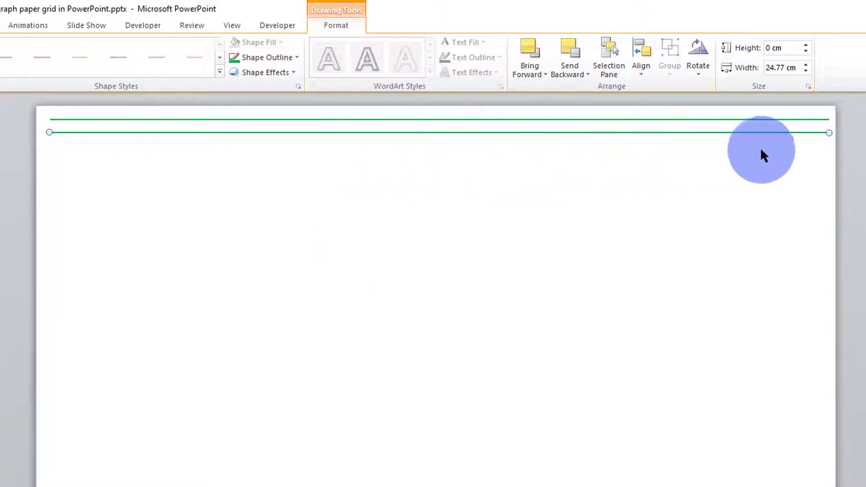
left_click_drag(826, 133, 60, 486)
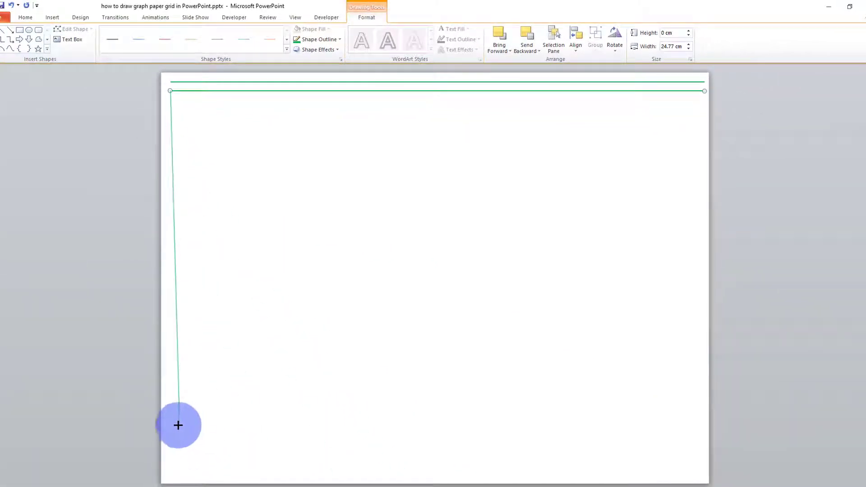
left_click_drag(178, 425, 170, 478)
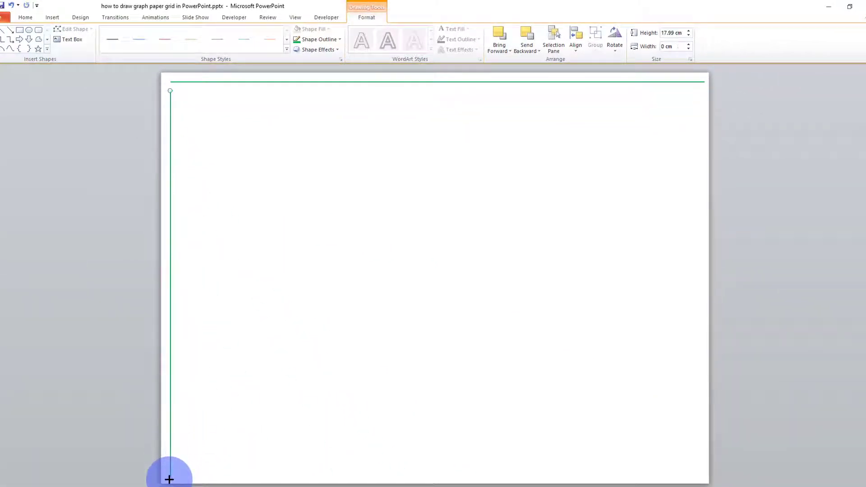
key("Up")
key("Up")
key("Up")
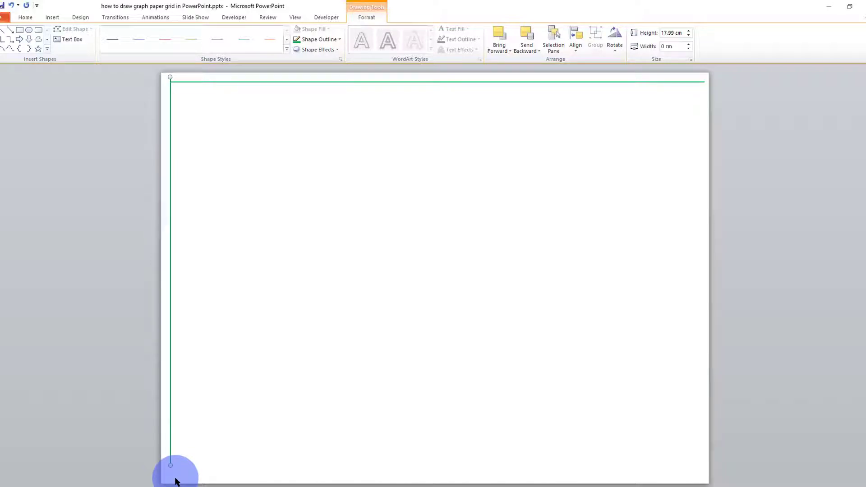
key("Left")
key("Left")
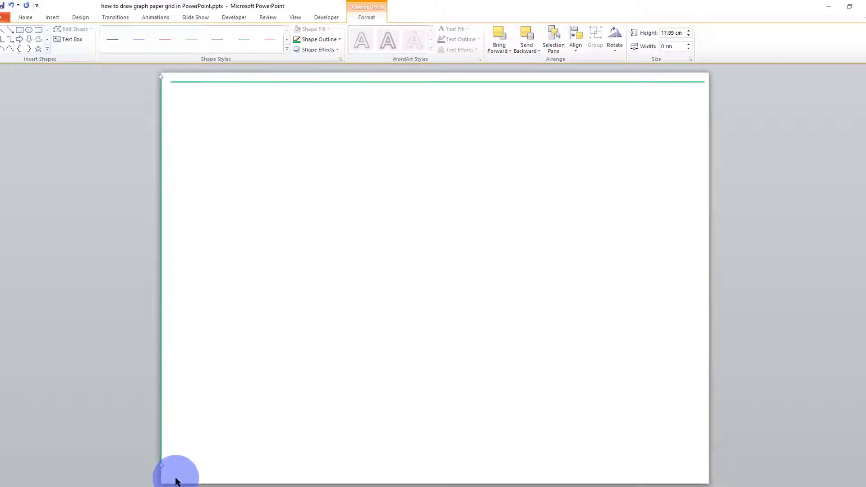
key("Right")
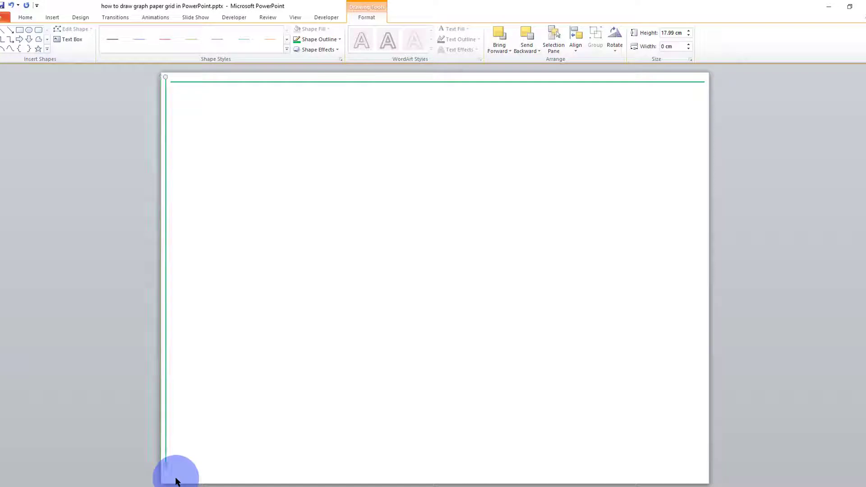
key("Right")
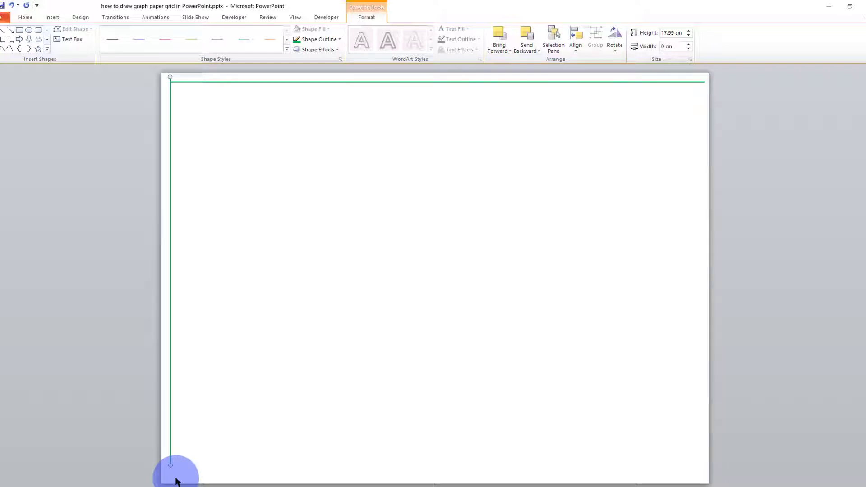
key("Right")
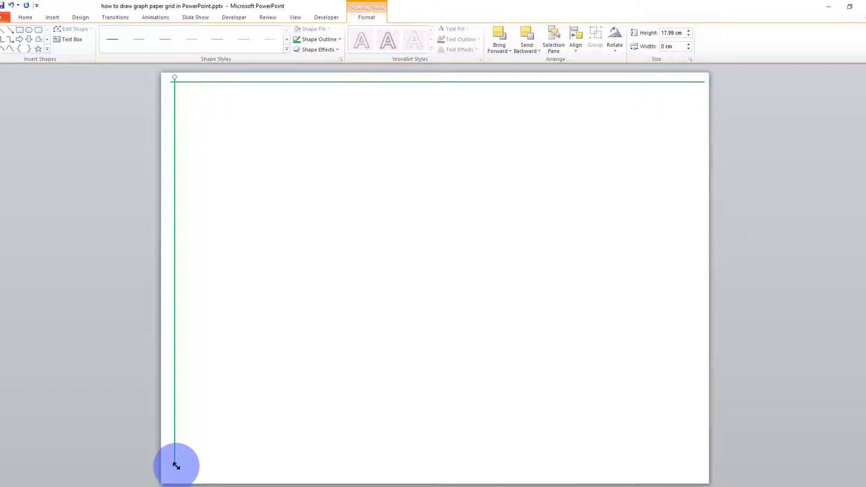
left_click_drag(176, 465, 175, 474)
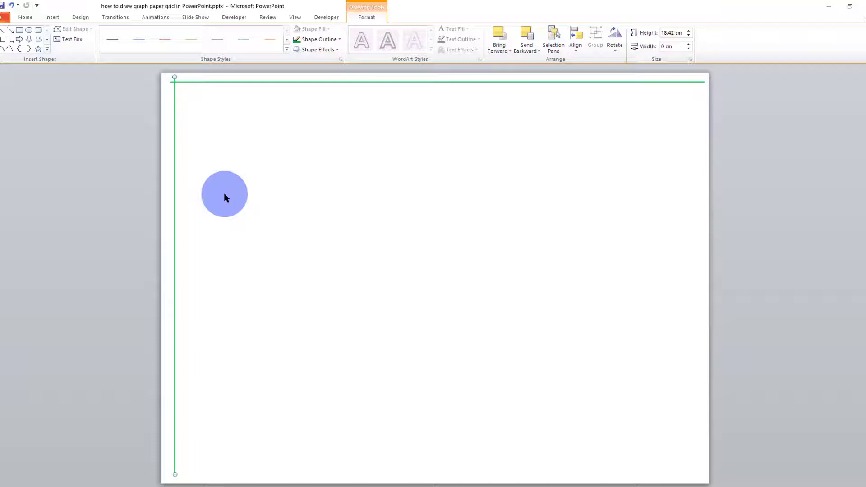
Make two copies of the vertical line, aligned to the top line just right of the first.
key("ctrl+d")
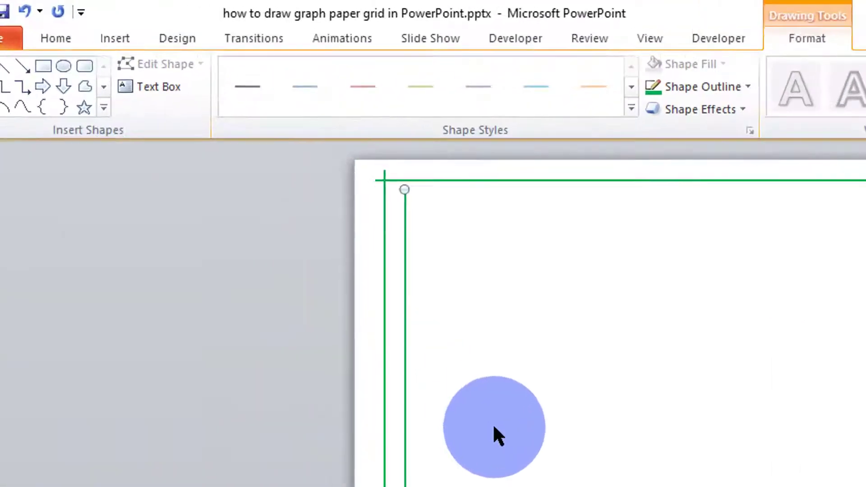
key("Up")
key("Up")
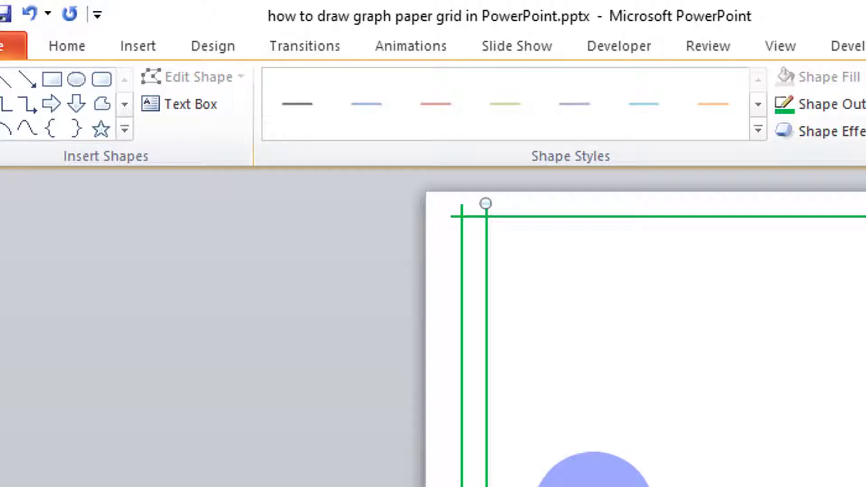
key("Left")
key("Left")
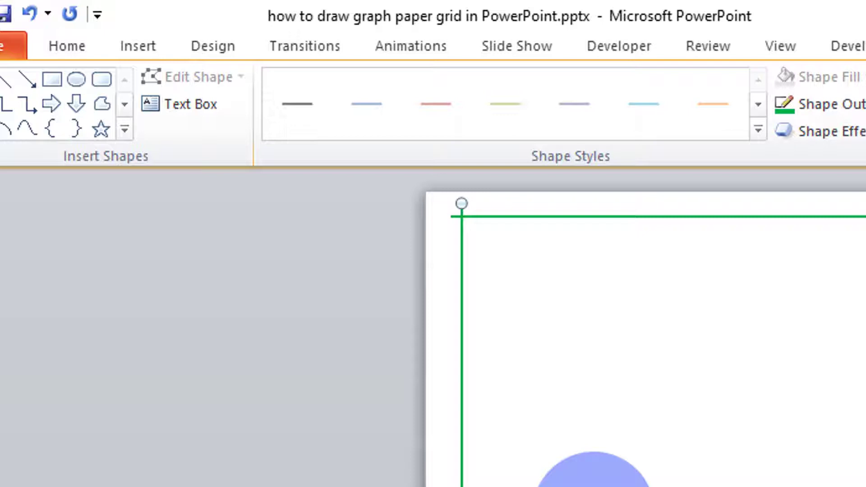
key("Right")
key("Right")
key("Right")
key("Right")
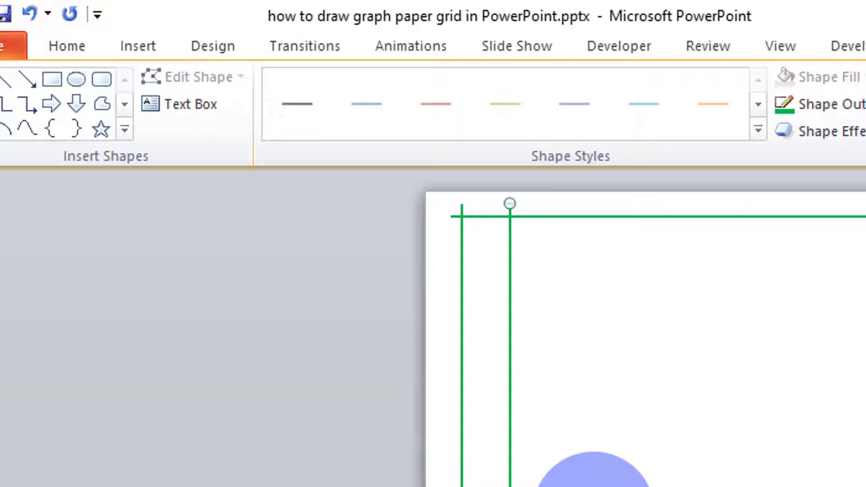
key("Right")
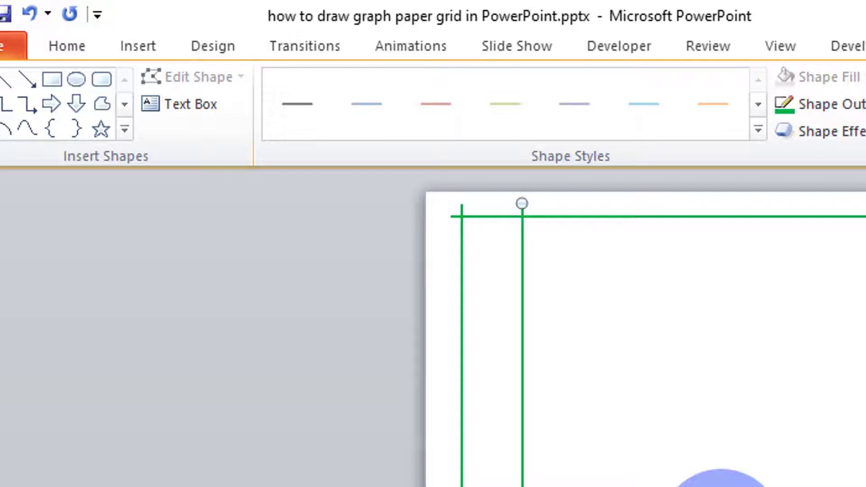
key("ctrl+d")
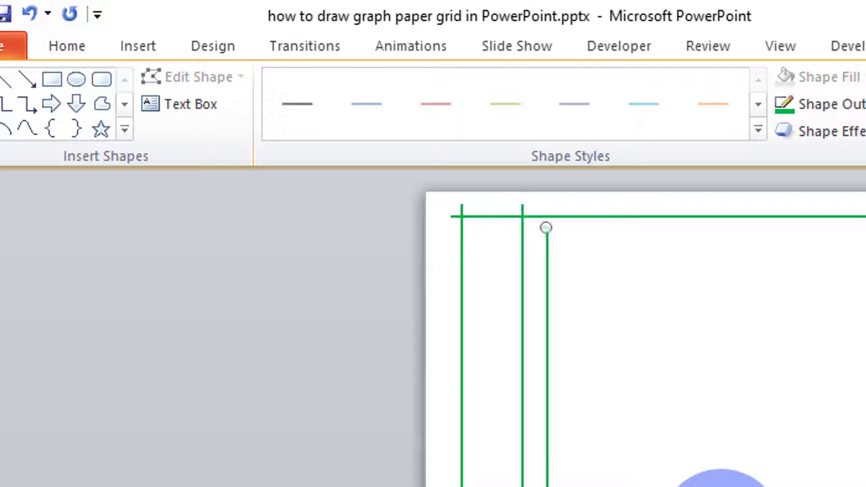
left_click_drag(546, 227, 545, 203)
key("Left")
key("Left")
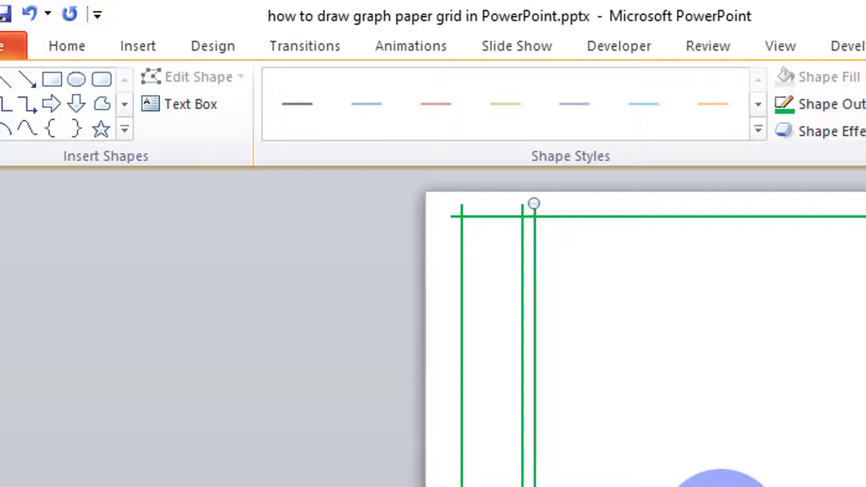
key("Left")
key("Left")
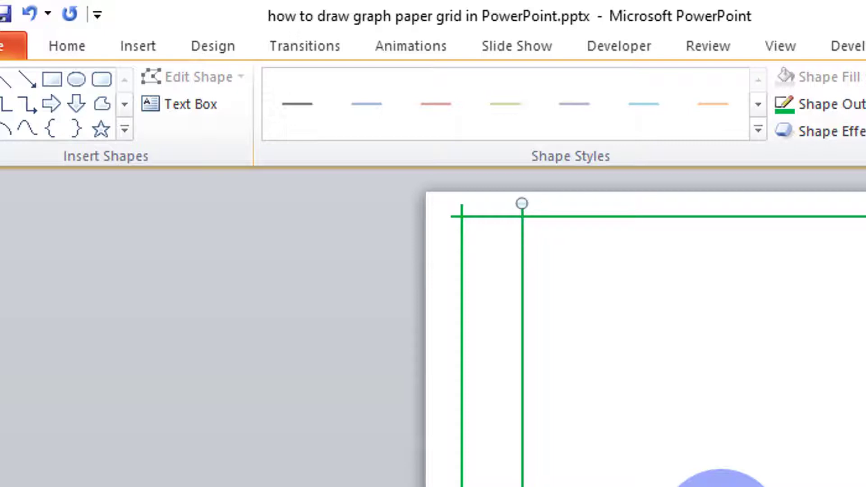
key("Left")
key("Left")
key("Left")
key("Left")
key("Left")
key("Left")
key("Left")
key("Left")
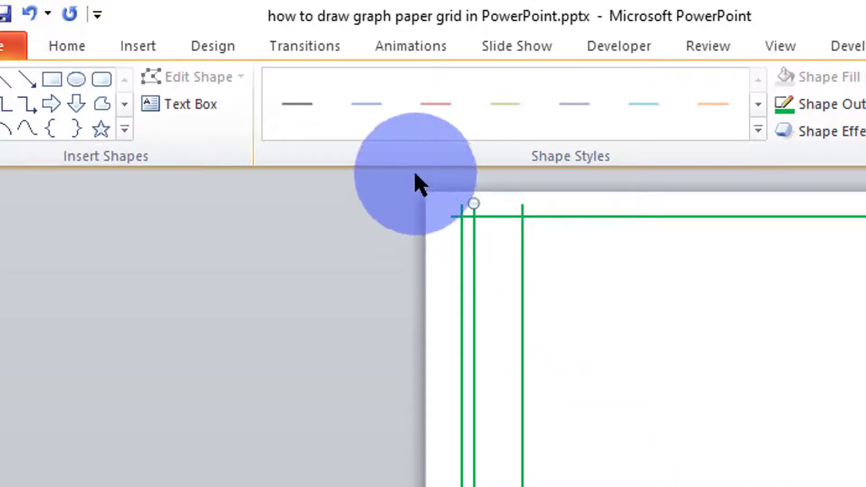
Set the middle vertical line's outline weight to ½ pt.
left_click(830, 105)
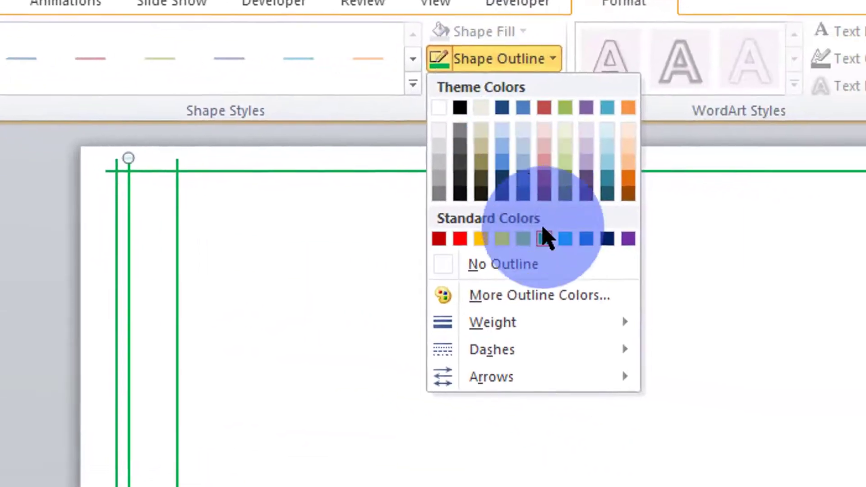
mouse_move(559, 324)
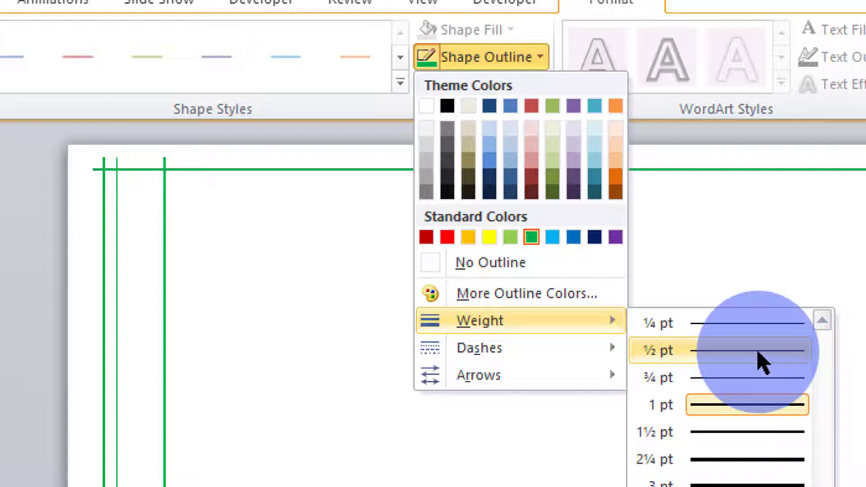
left_click(762, 362)
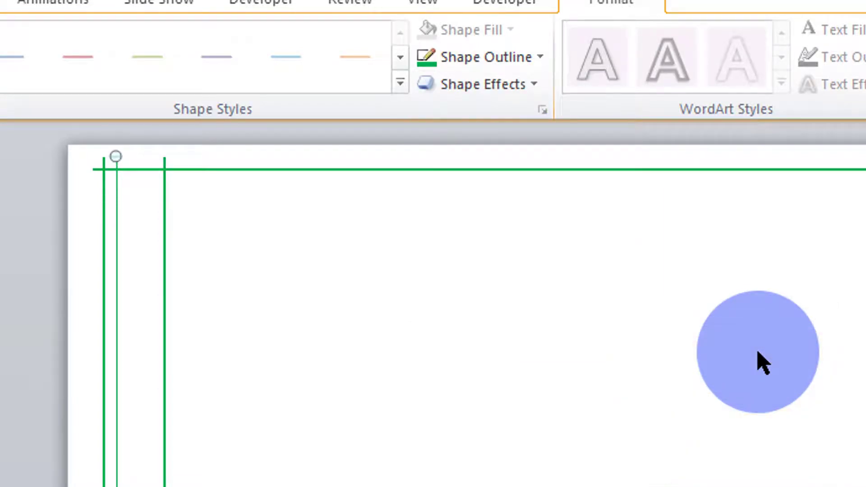
Duplicate the thin line and then a pair of lines, aligning the copies as four minor divisions.
key("ctrl+d")
key("Up")
key("Up")
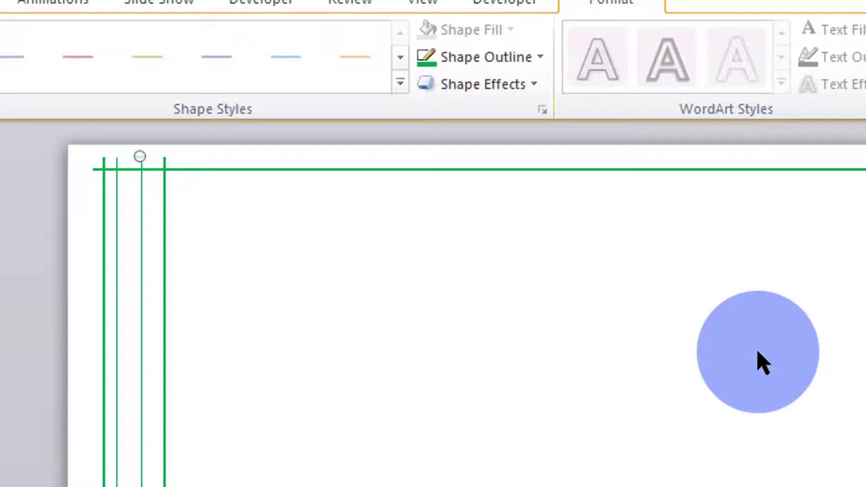
key("Left")
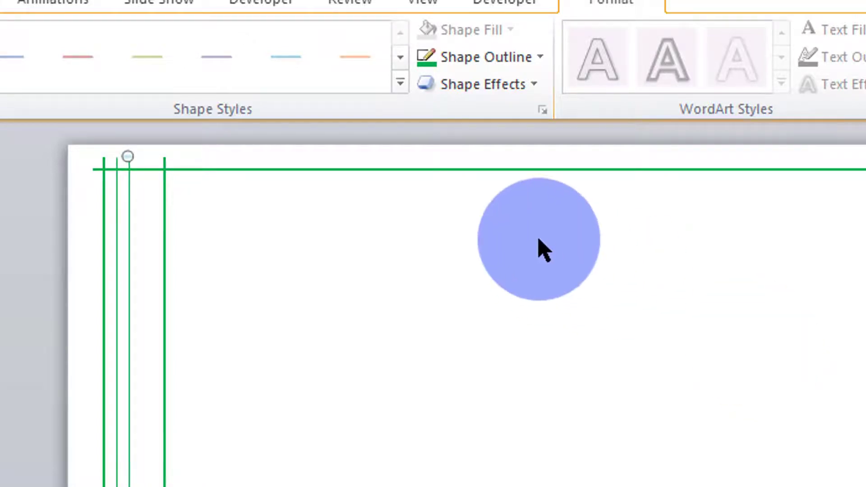
left_click(117, 190, "shift")
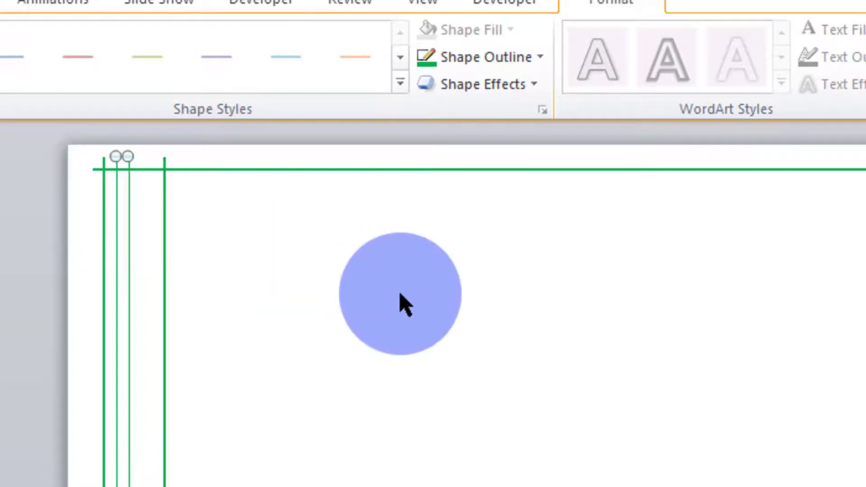
key("ctrl+d")
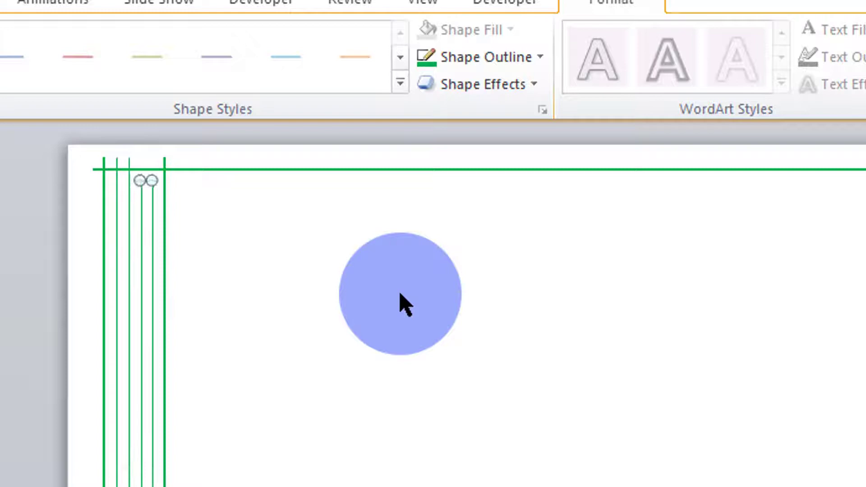
key("Up")
key("Up")
key("Up")
key("Up")
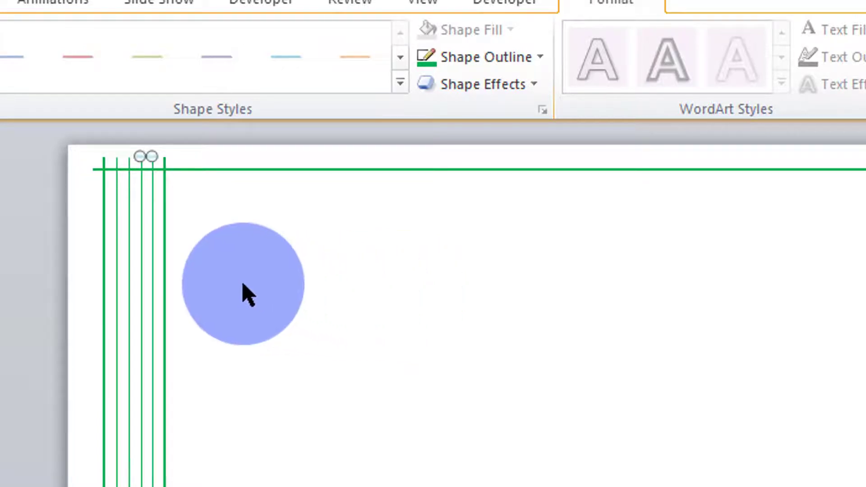
left_click(244, 292)
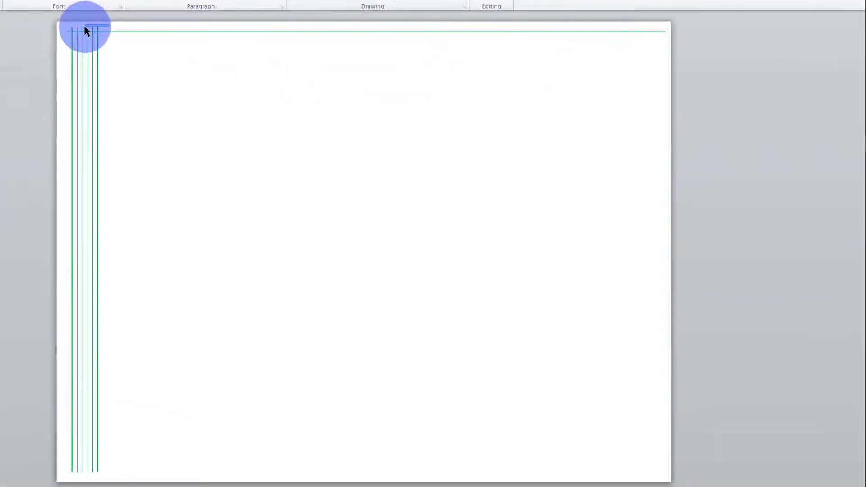
Select the vertical lines and duplicate them three times, leveling the copies with the top line.
left_click_drag(190, 153, 109, 222)
left_click_drag(73, 54, 74, 484)
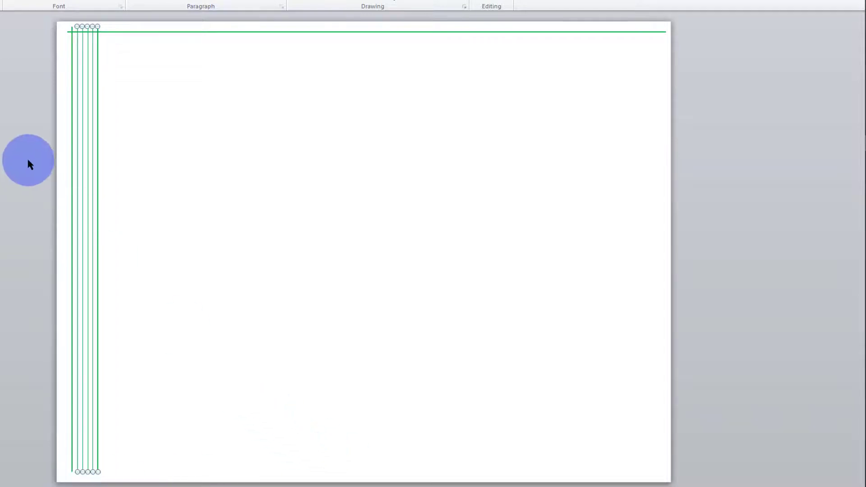
key("ctrl+d")
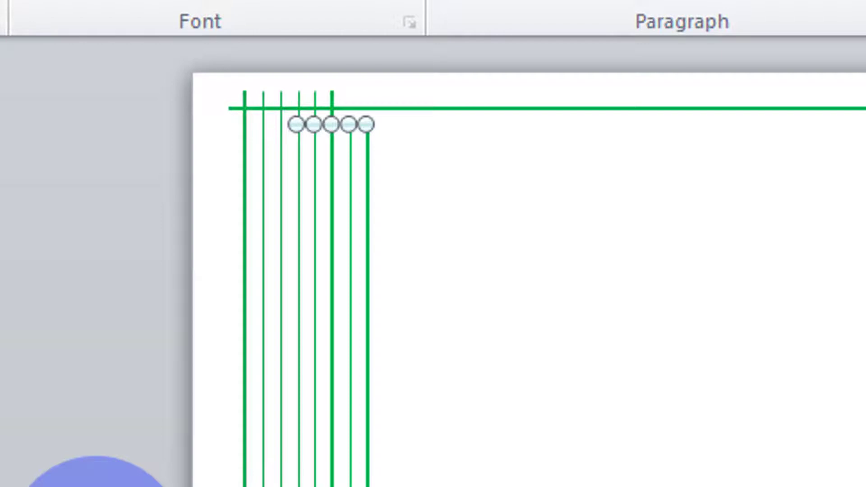
key("ctrl+d")
key("ctrl+d")
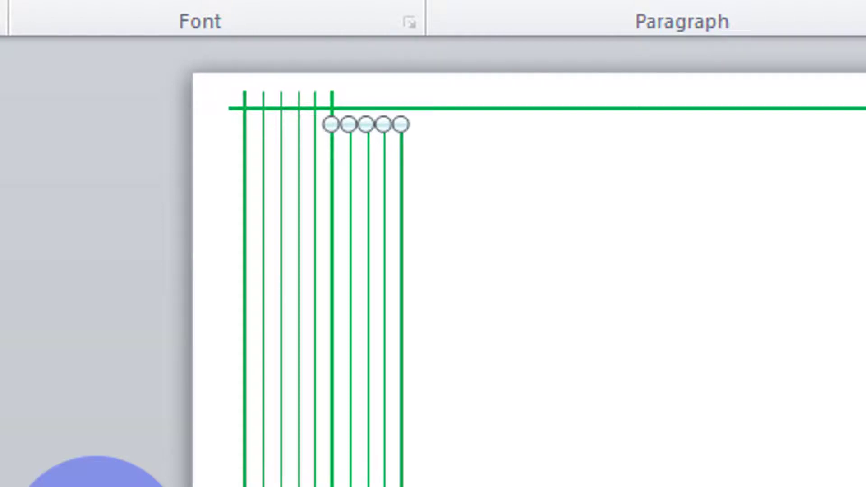
key("ctrl+d")
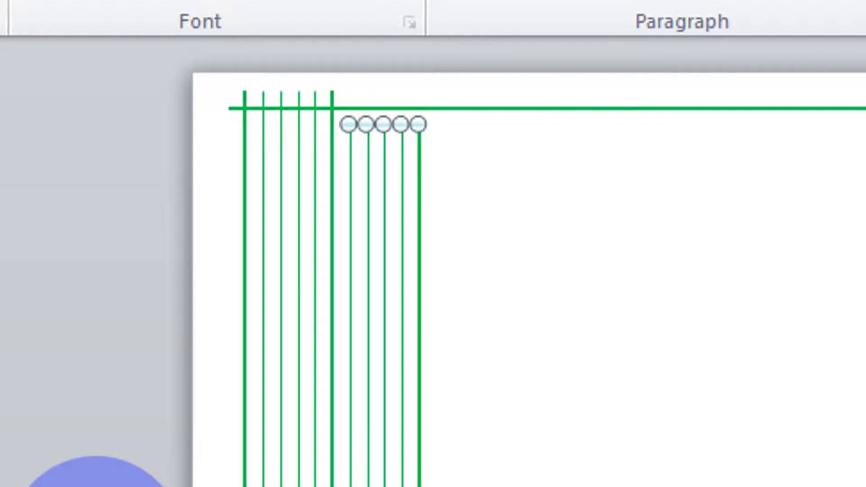
key("Up")
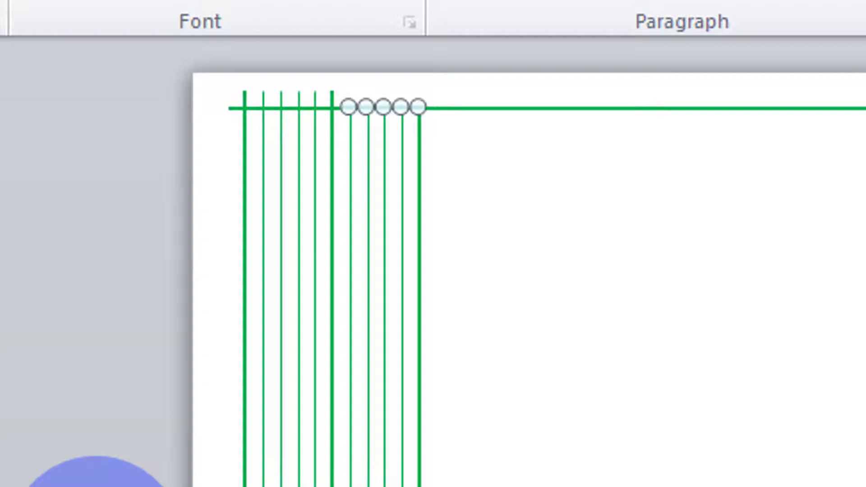
key("Up")
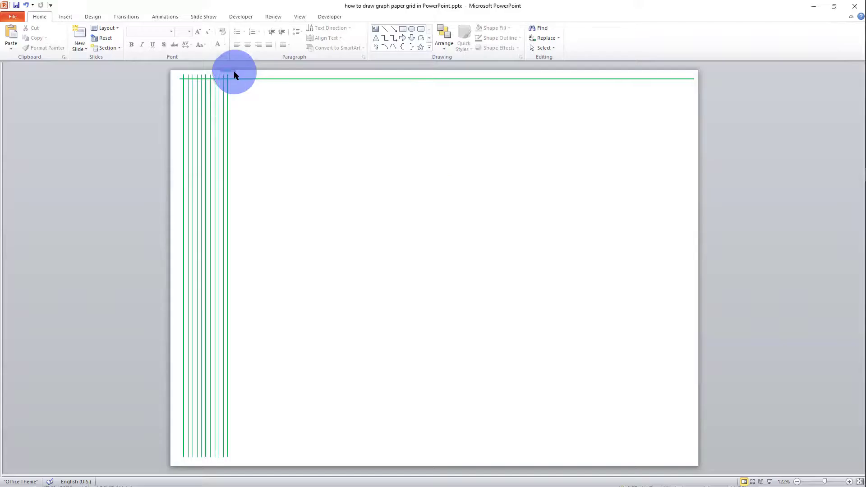
Select all vertical lines and duplicate them twice more, shifting the copies right and level.
mouse_move(449, 82)
left_mouse_down()
mouse_move(191, 471)
mouse_move(184, 464)
left_mouse_up()
key("ctrl+d")
key("Right")
key("Right")
key("Right")
key("Right")
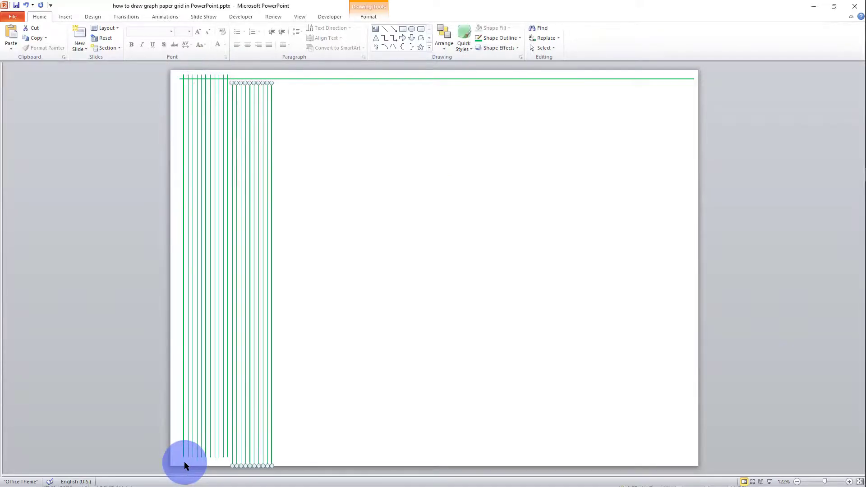
left_click(282, 77)
left_click_drag(282, 76, 195, 465)
key("ctrl+d")
key("Right")
key("Right")
key("Right")
key("Right")
key("Right")
key("Right")
key("Right")
key("Right")
key("Right")
key("Right")
key("Right")
key("Right")
key("Right")
key("Right")
key("Right")
key("Right")
key("Right")
key("Right")
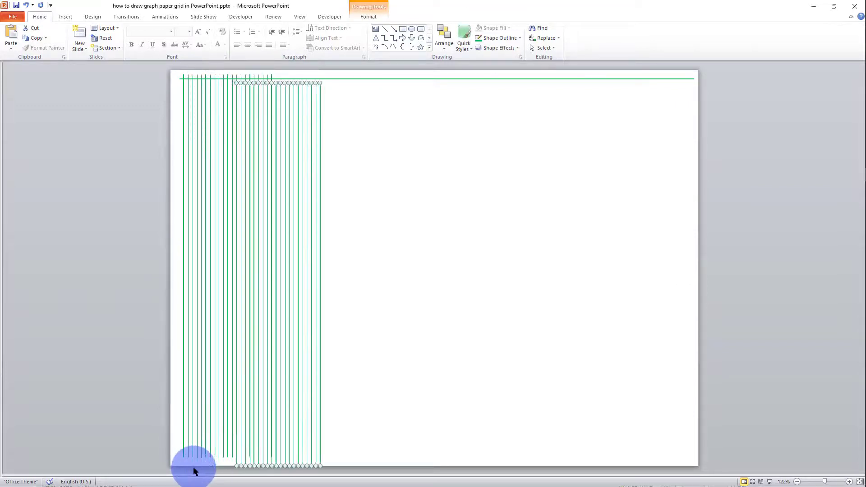
key("Up")
key("Up")
Duplicate the whole set twice more to carry the vertical lines across the full slide width.
left_click_drag(372, 72, 185, 461)
key("ctrl+d")
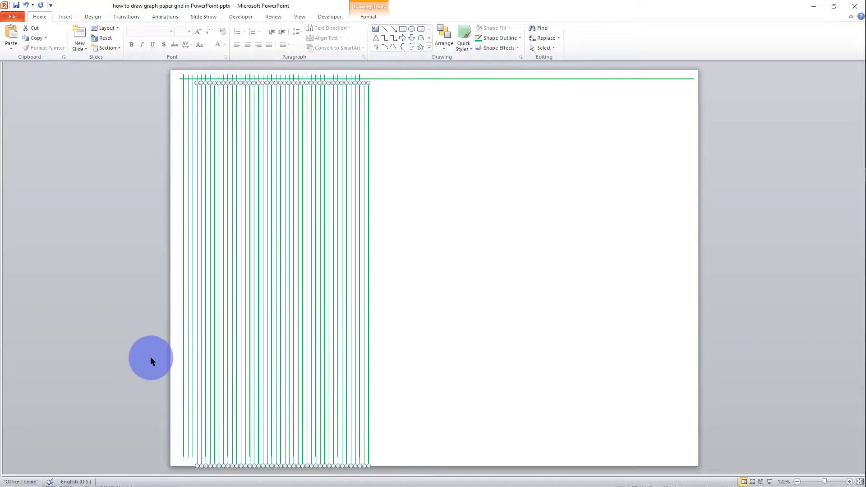
key("Right")
key("Right")
key("Right")
key("Right")
key("Right")
key("Right")
key("Right")
key("Right")
key("Right")
key("Right")
key("Right")
key("Right")
key("Right")
key("Right")
key("Right")
key("Right")
key("Right")
key("Right")
key("Right")
key("Right")
key("Up")
key("Up")
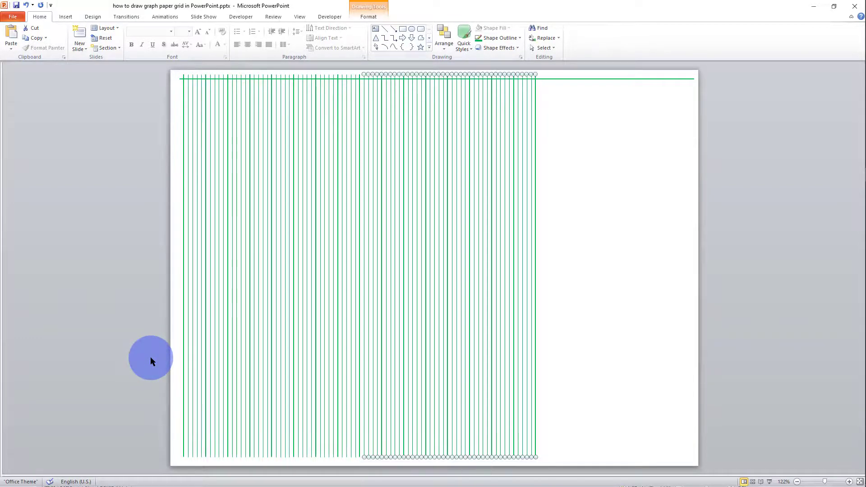
key("ctrl+d")
key("Right")
key("Right")
key("Right")
key("Right")
key("Right")
key("Right")
key("Right")
key("Right")
key("Right")
key("Right")
key("Right")
key("Right")
key("Right")
key("Right")
key("Right")
key("Right")
key("Right")
key("Right")
key("Right")
key("Right")
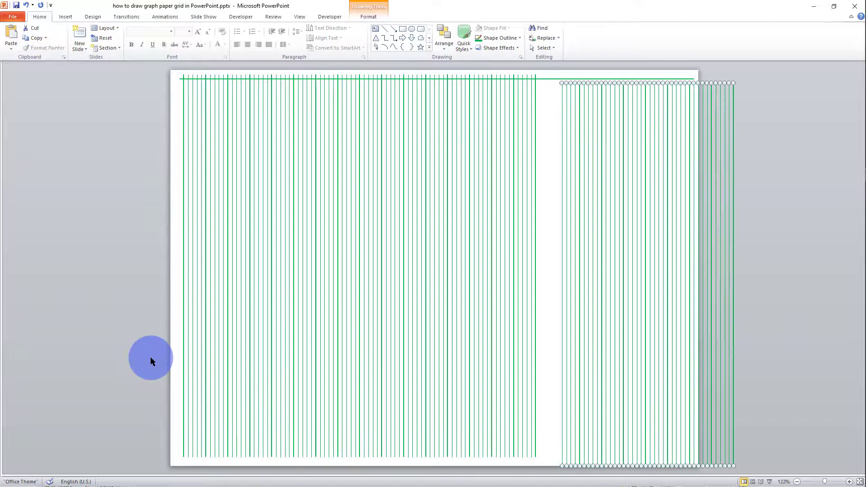
key("Left")
key("Left")
key("Left")
key("Left")
key("Left")
key("Up")
key("Up")
left_click(757, 138)
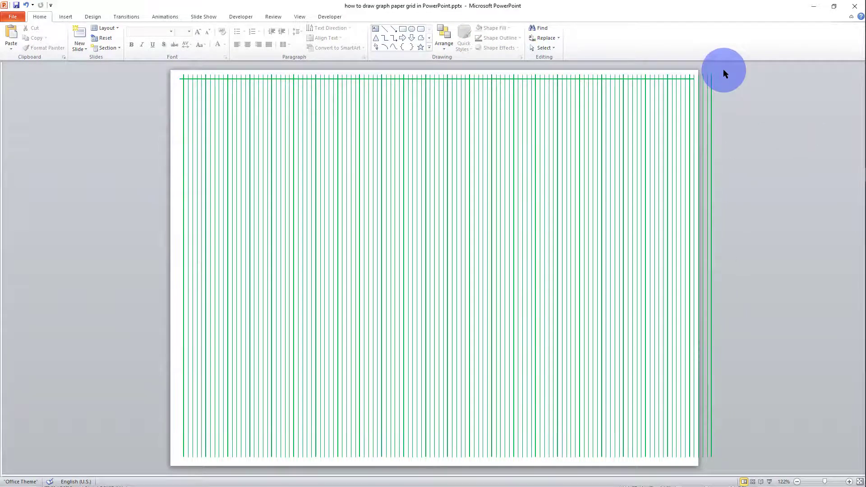
Delete the surplus vertical lines extending beyond the slide's right edge.
mouse_move(723, 72)
left_mouse_down()
mouse_move(701, 69)
mouse_move(690, 186)
mouse_move(718, 458)
mouse_move(696, 477)
mouse_move(671, 478)
mouse_move(691, 474)
left_mouse_up()
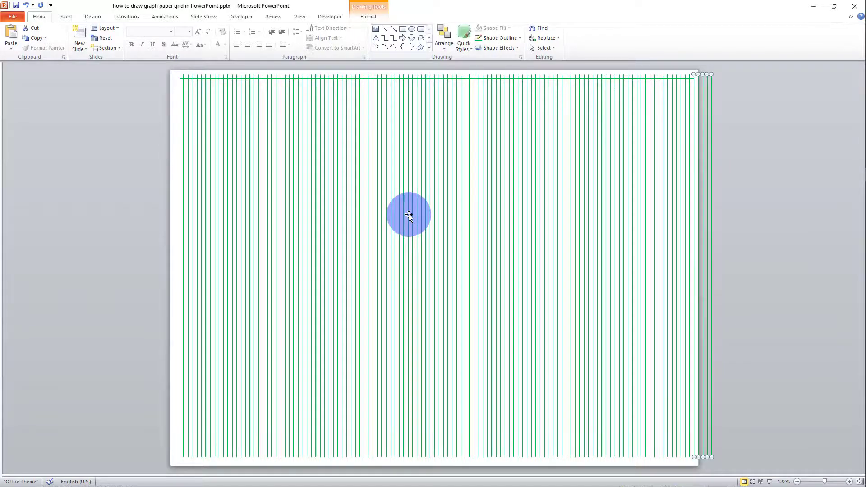
key("Delete")
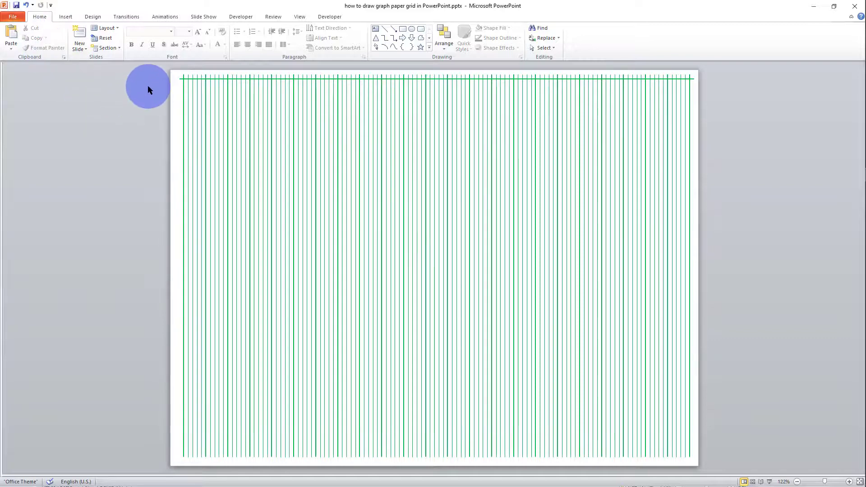
Turn a duplicate of a vertical line into a green horizontal line spanning the top.
left_click(188, 93)
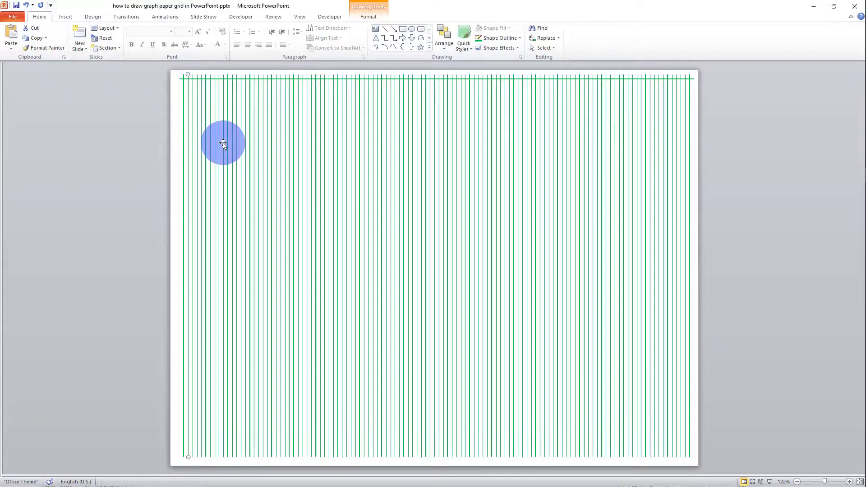
key("ctrl+d")
left_click_drag(197, 466, 695, 79)
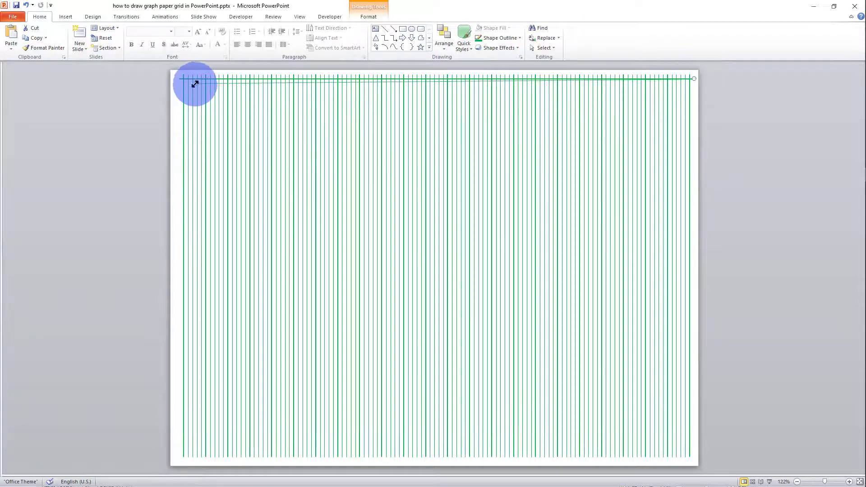
left_click_drag(194, 84, 712, 101)
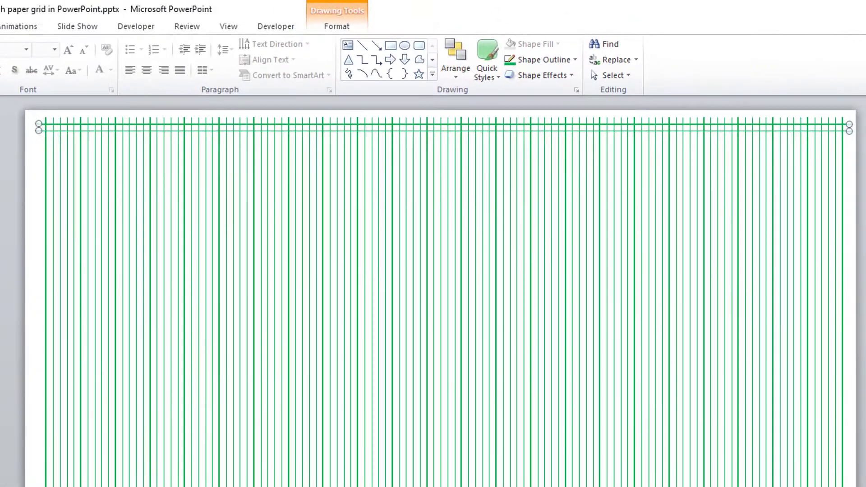
left_click(38, 126)
key("ctrl+v")
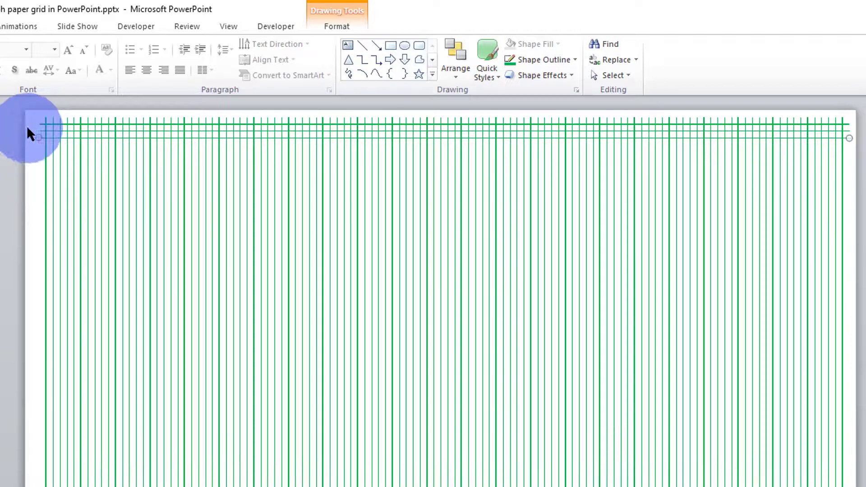
Duplicate the horizontal line into evenly spaced sets of five, then ten lines.
left_click_drag(34, 127, 824, 179)
key("ctrl+v")
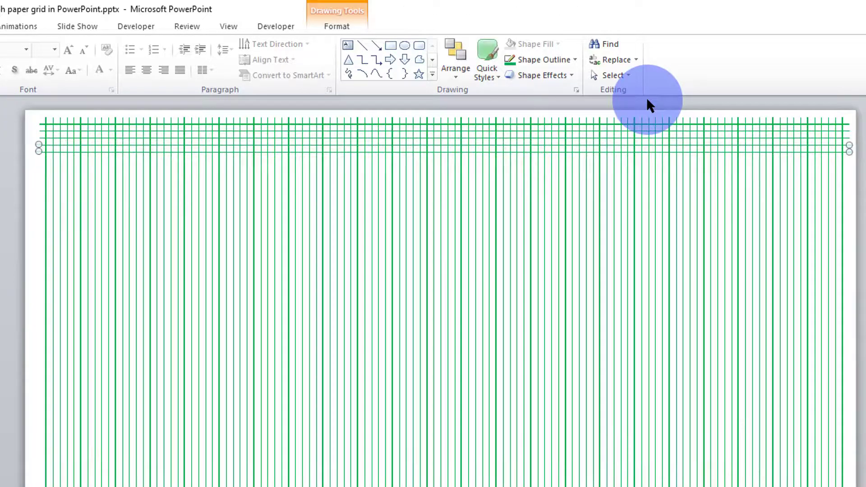
key("Up")
key("Up")
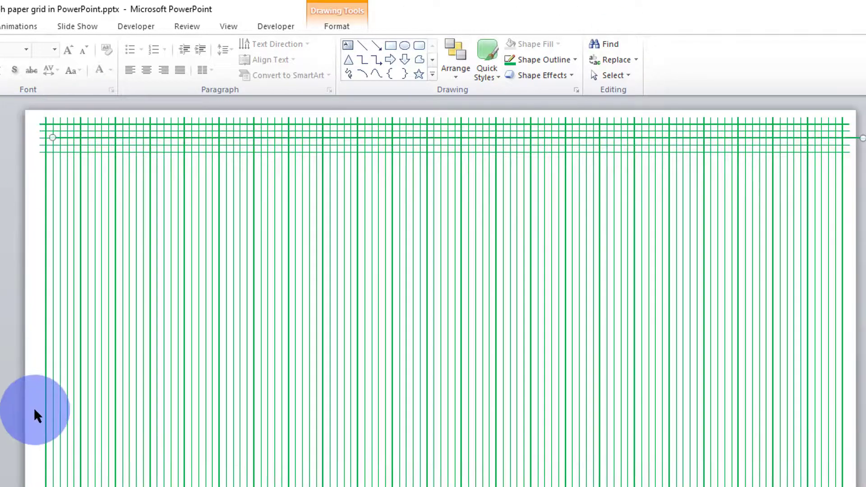
key("Down")
key("Down")
key("Down")
key("Down")
left_click_drag(30, 123, 859, 189)
key("ctrl+c")
key("ctrl+v")
key("Down")
key("Down")
key("Down")
key("Down")
key("Down")
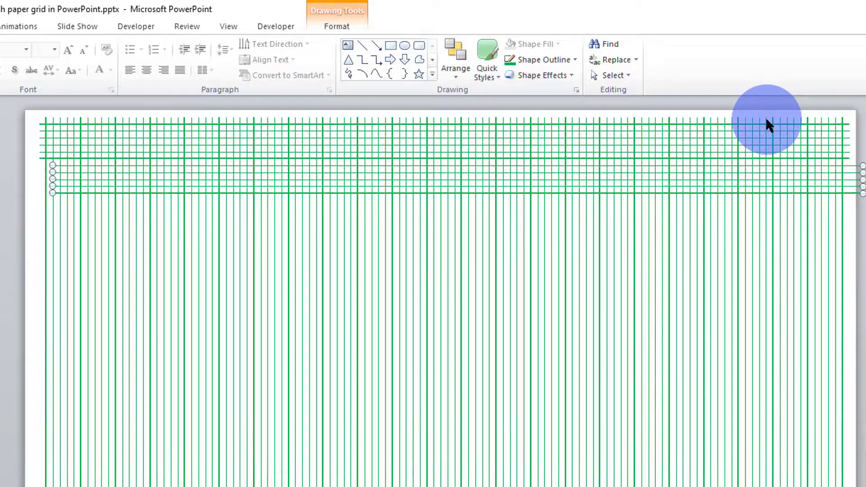
Copy the ten, then twenty horizontal lines further down to fill the slide height.
left_click_drag(28, 126, 860, 236)
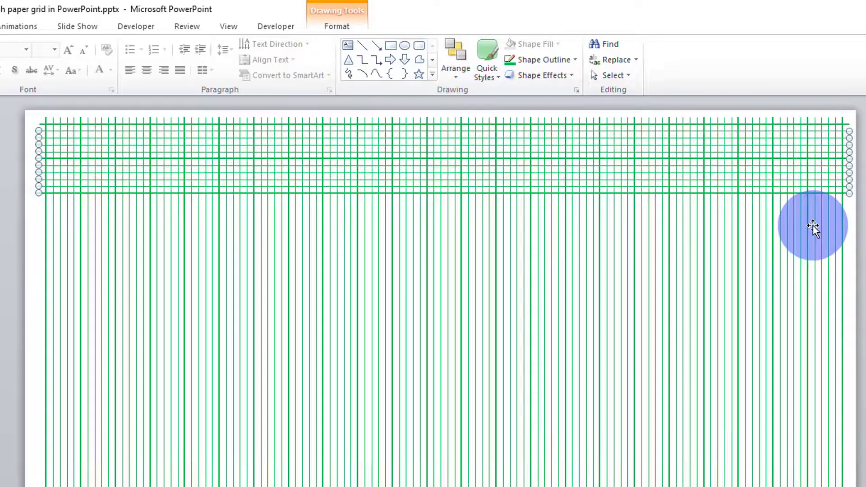
key("ctrl+c")
key("ctrl+v")
key("Down")
key("Down")
key("Down")
key("Down")
key("Down")
key("Down")
key("Down")
key("Down")
key("Down")
key("Down")
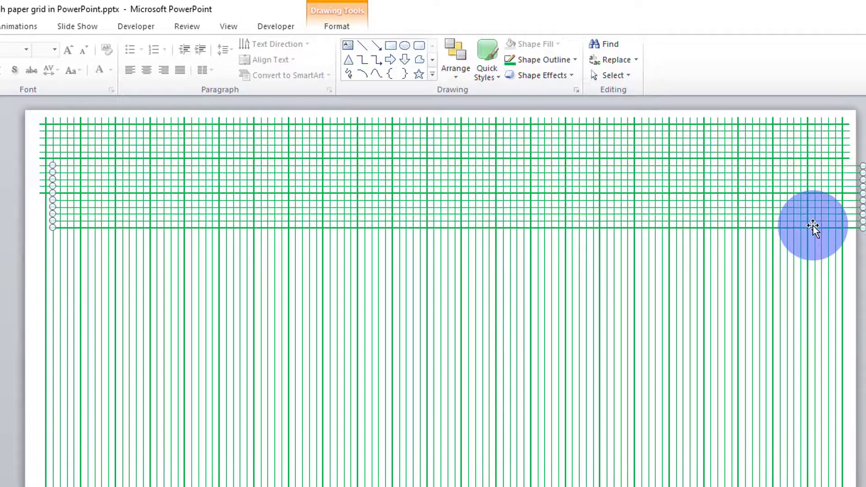
left_click_drag(29, 127, 772, 328)
key("ctrl+c")
key("ctrl+v")
key("Down")
key("Down")
key("Down")
key("Down")
key("Down")
key("Down")
key("Down")
key("Down")
key("Down")
key("Down")
key("Down")
key("Down")
key("Down")
key("Down")
key("Down")
key("Down")
key("Down")
key("Down")
key("Down")
key("Down")
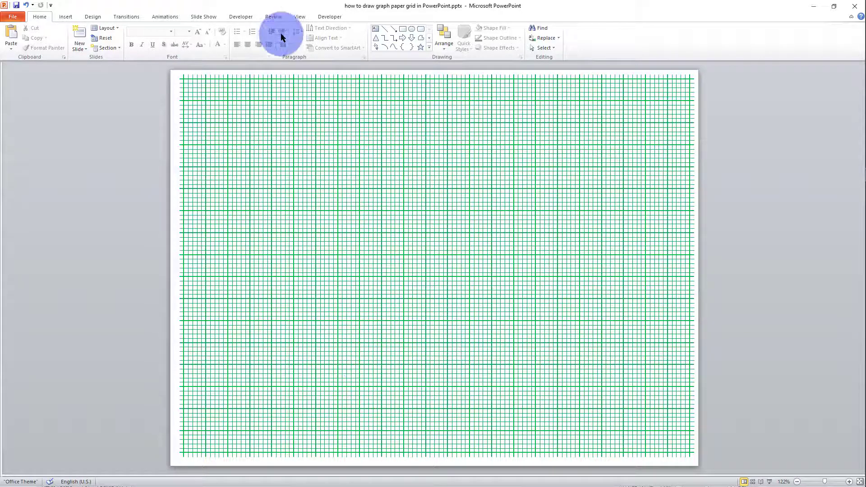
Return to Normal view and add a blank second slide after the grid slide.
left_click(299, 16)
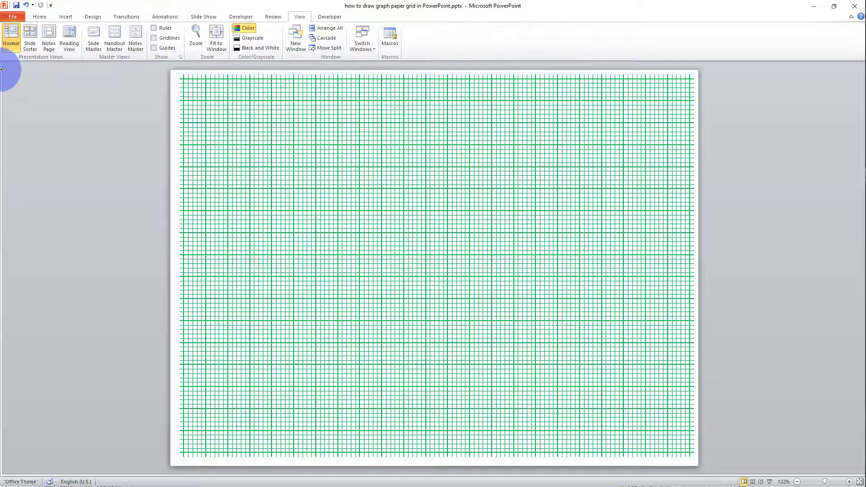
left_click(10, 41)
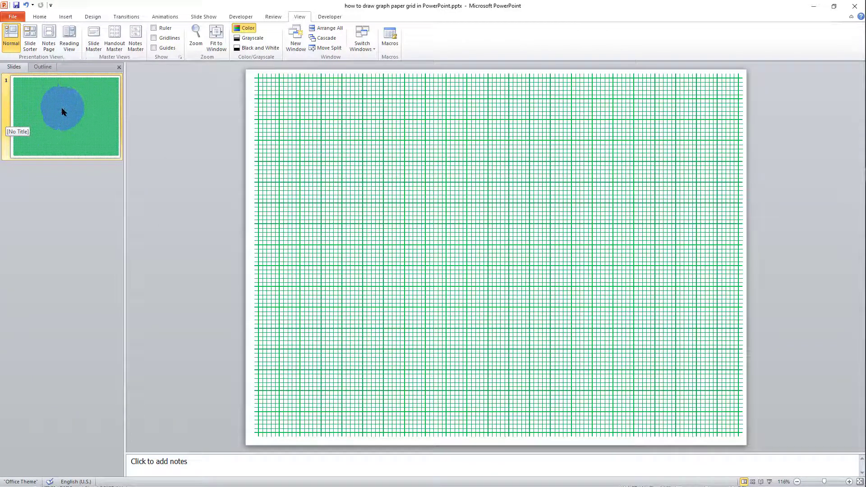
right_click(78, 182)
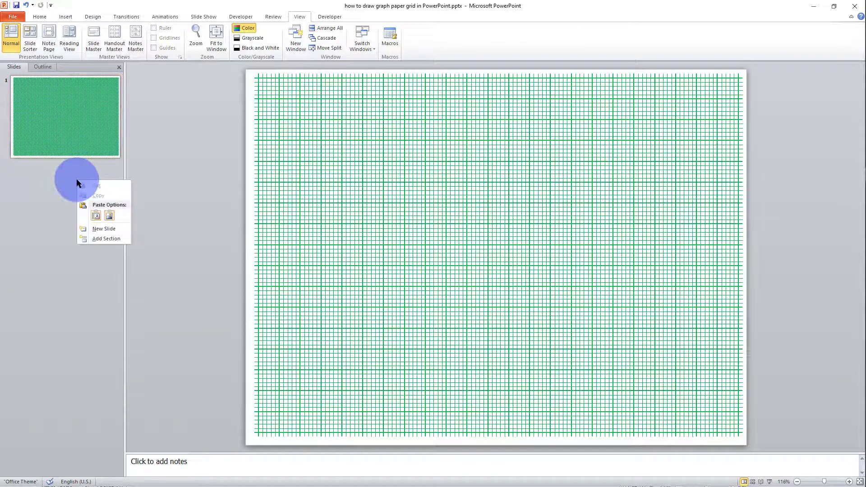
left_click(103, 229)
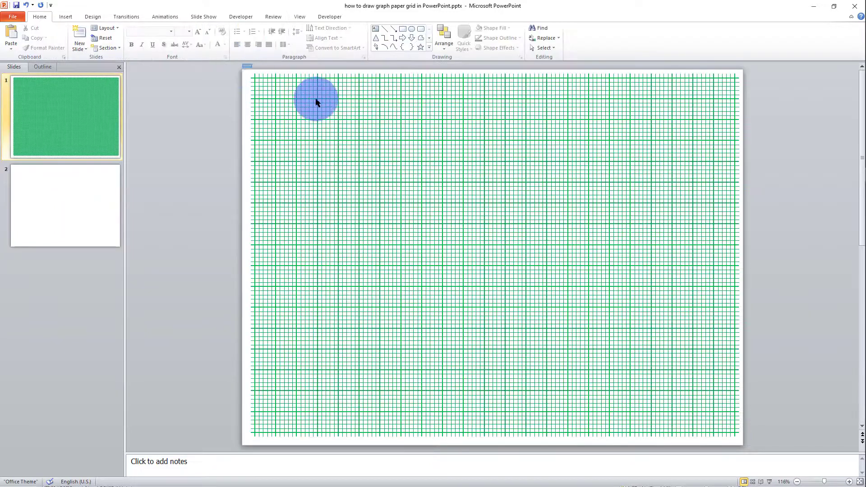
Group every grid line on slide 1 into one 18.42 × 24.77 cm object.
mouse_move(316, 103)
left_mouse_down()
mouse_move(589, 236)
mouse_move(756, 371)
mouse_move(769, 467)
left_mouse_up()
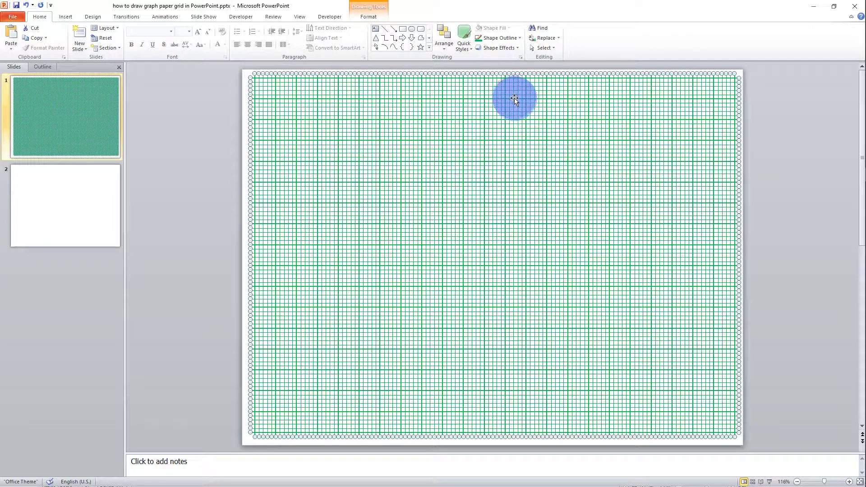
left_click(358, 17)
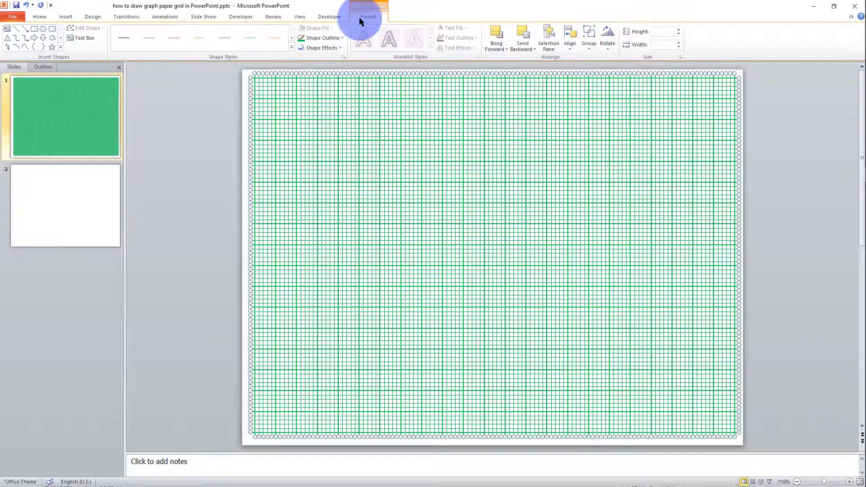
left_click(586, 44)
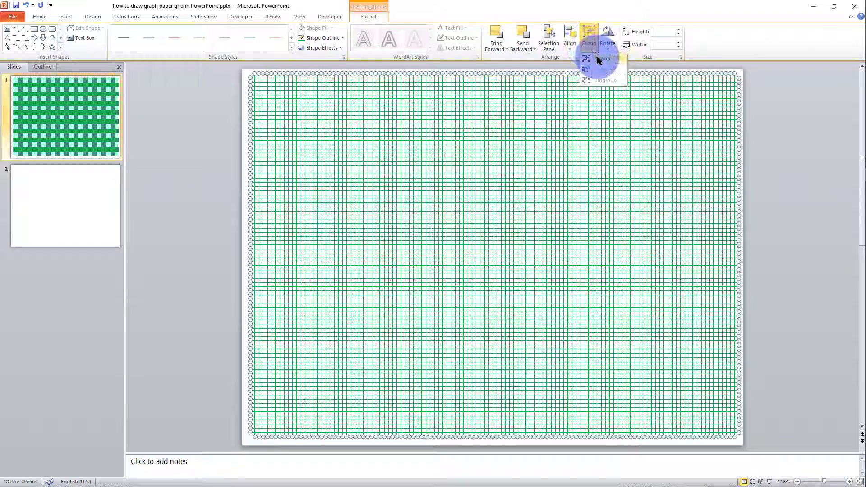
left_click(598, 59)
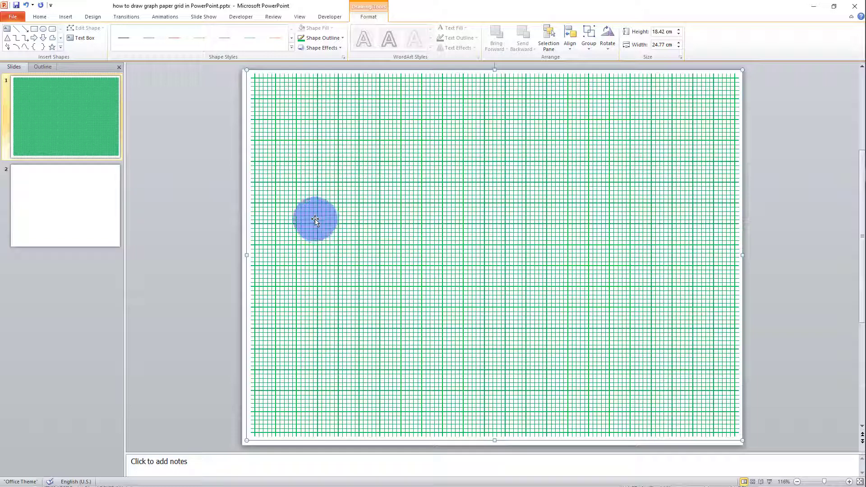
Open Slide Master view, select the top master, and give it a white background style.
left_click(300, 17)
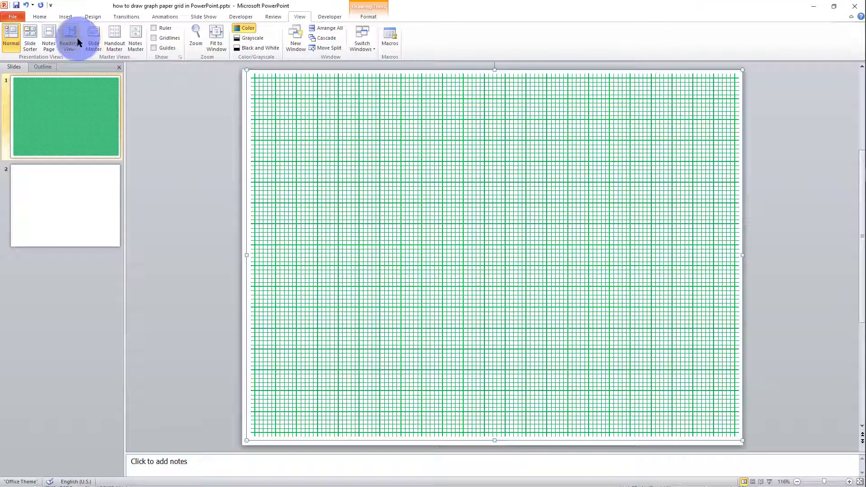
left_click(93, 45)
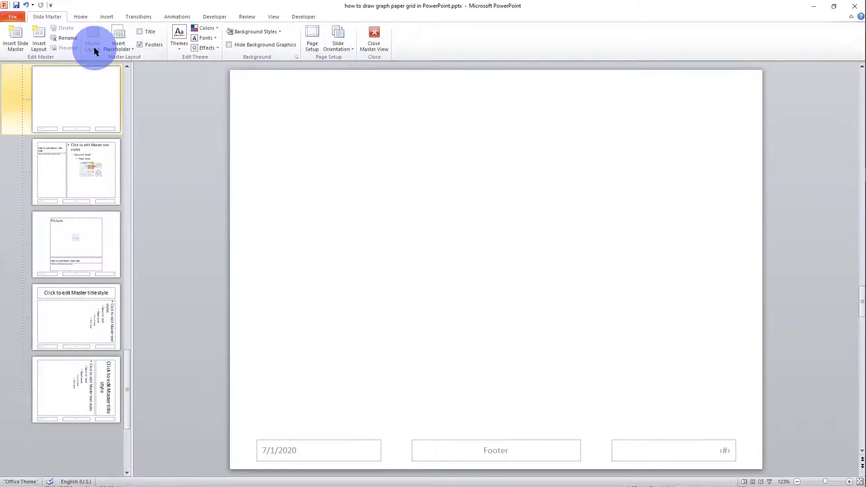
left_click(125, 147)
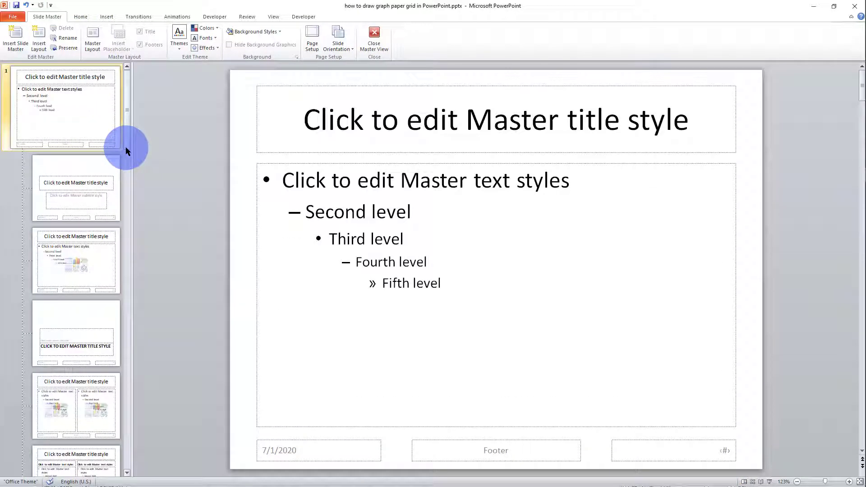
left_click(89, 112)
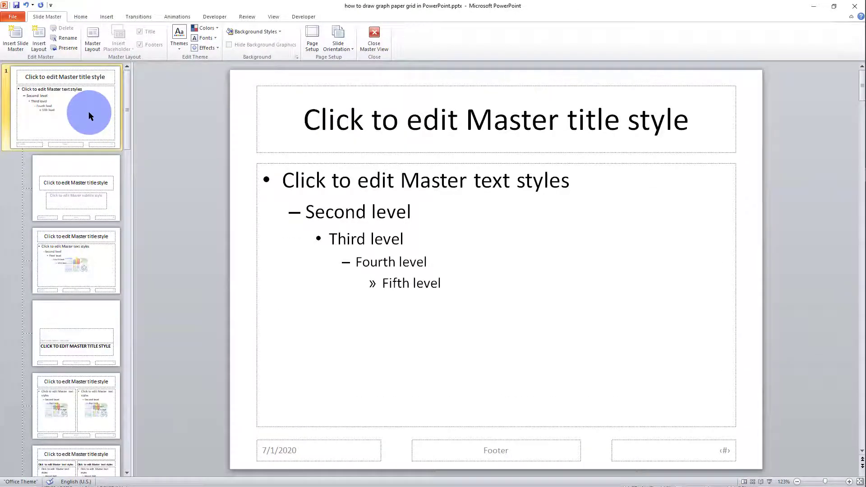
left_click(253, 34)
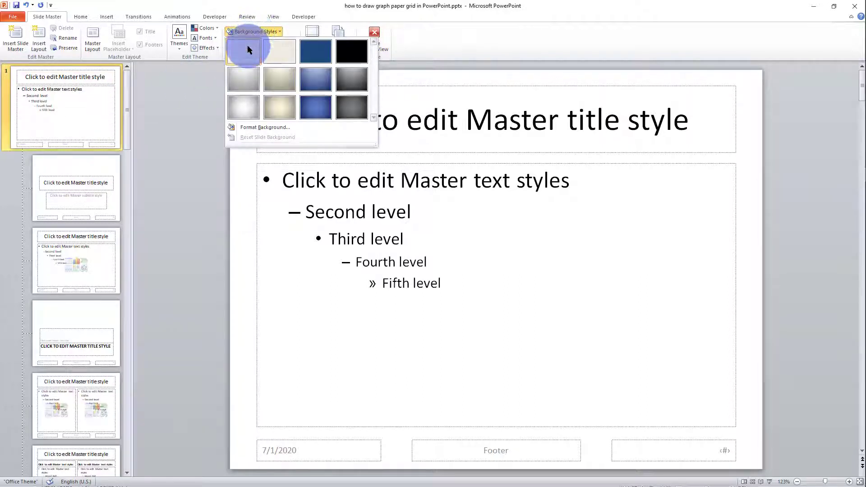
left_click(247, 50)
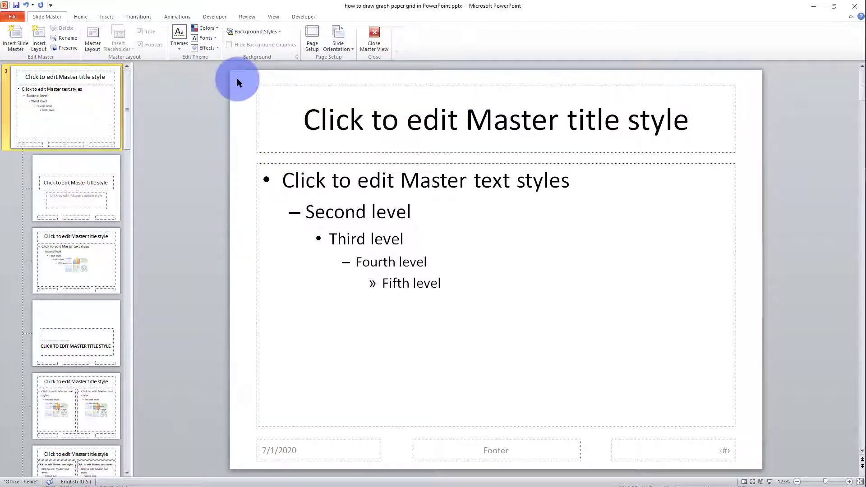
Paste the grouped green grid onto the slide master and save the presentation.
left_click(230, 76)
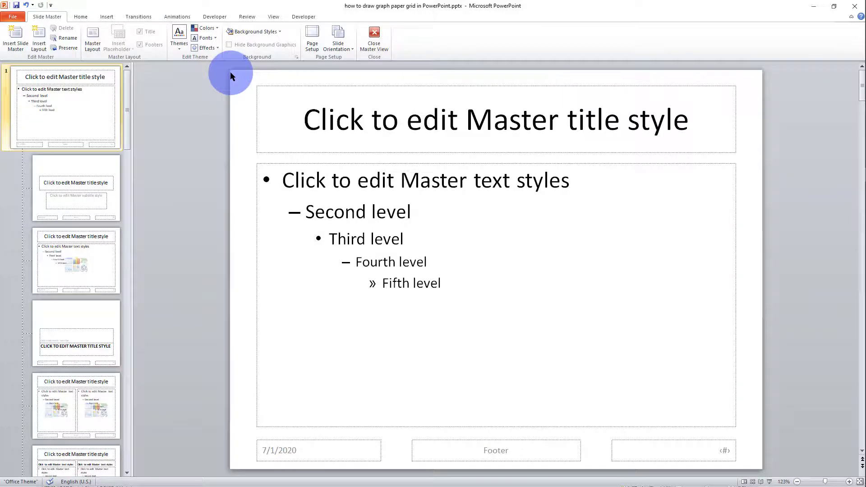
key("ctrl+v")
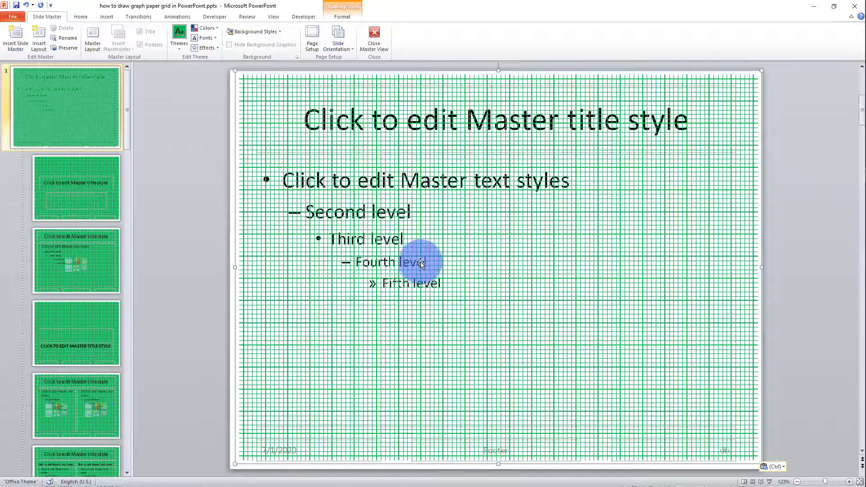
left_click(17, 6)
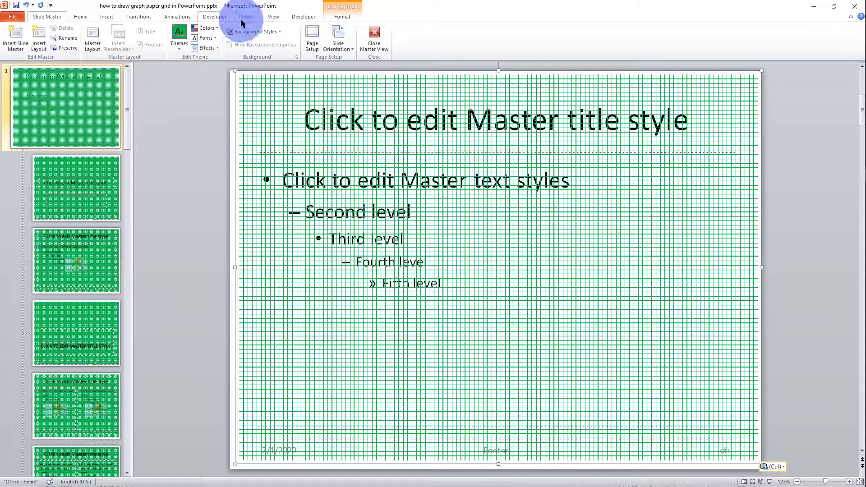
left_click(273, 18)
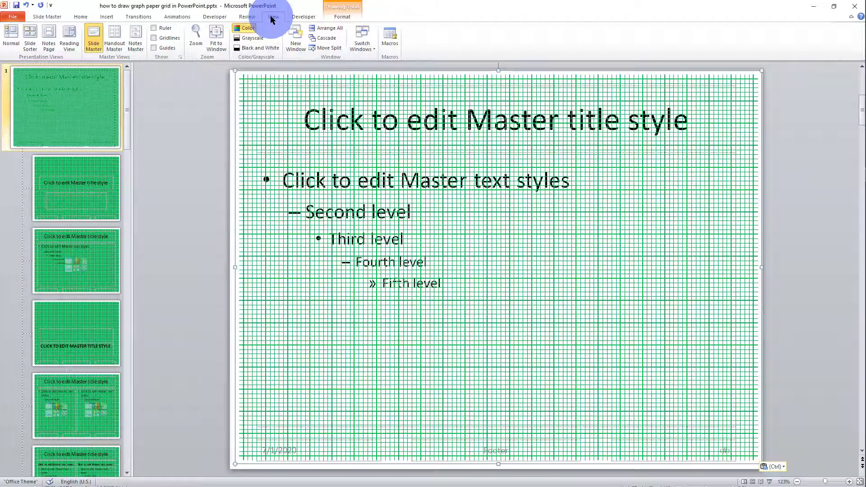
Back in Normal view, apply the Blank layout to slide 2 so it shows the grid.
left_click(10, 39)
left_click(87, 222)
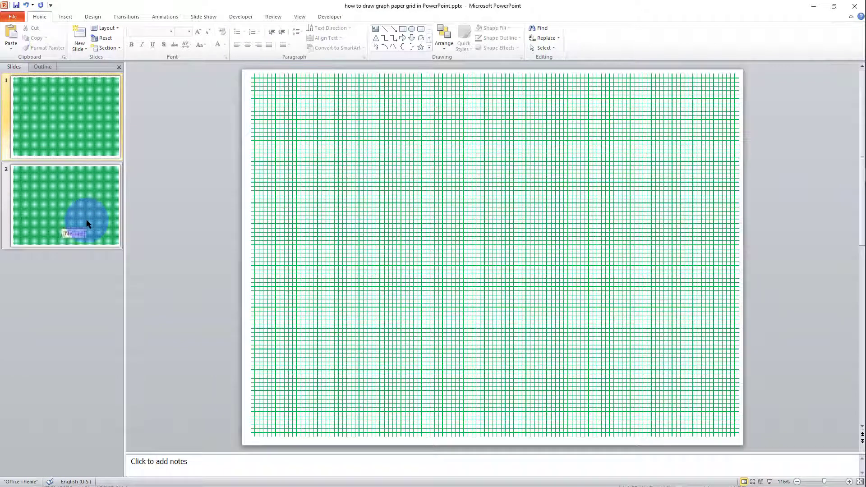
right_click(87, 222)
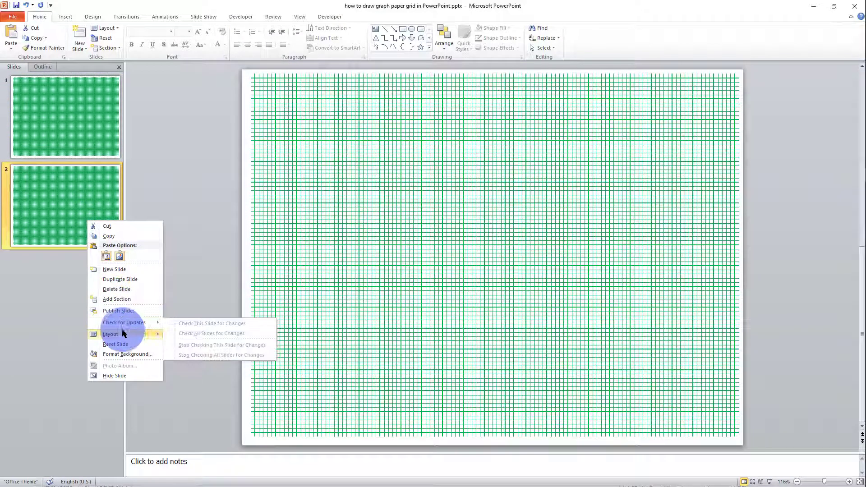
mouse_move(124, 335)
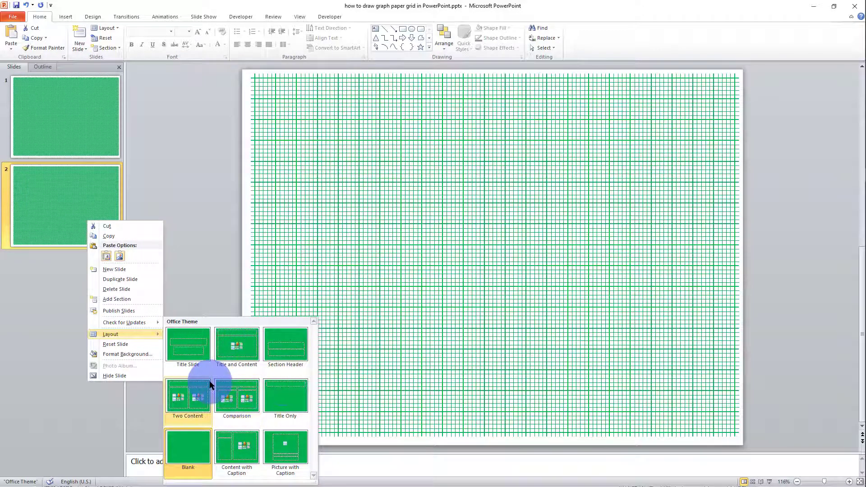
left_click(75, 193)
left_click(366, 184)
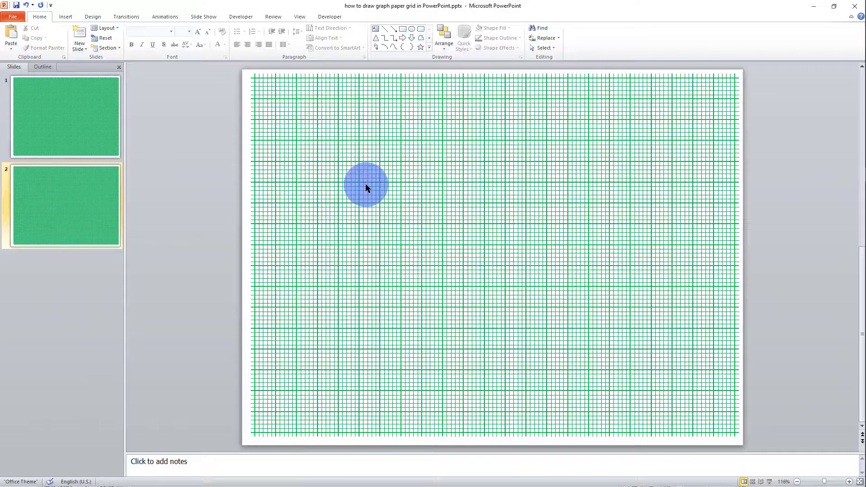